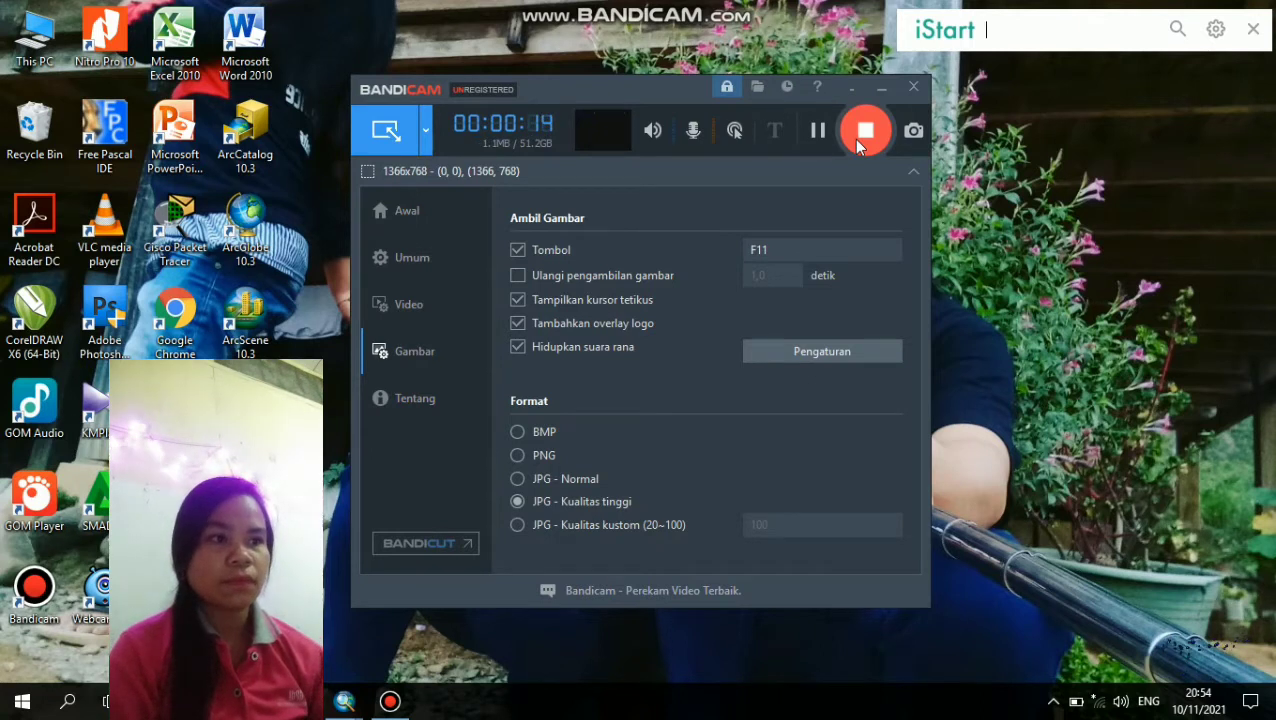
- Close the screen recorder window and switch to the ArcMap window containing the Palopo administrative map
click(912, 88)
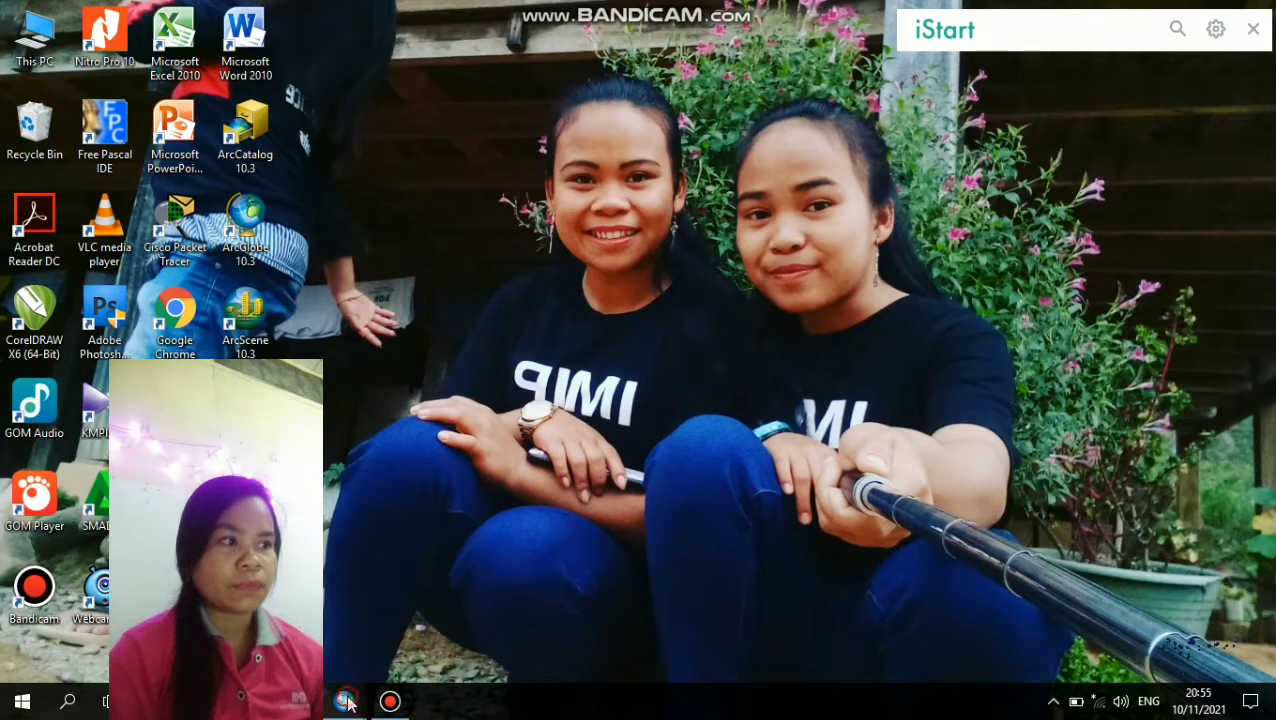
mouse_move(345, 698)
mouse_move(355, 668)
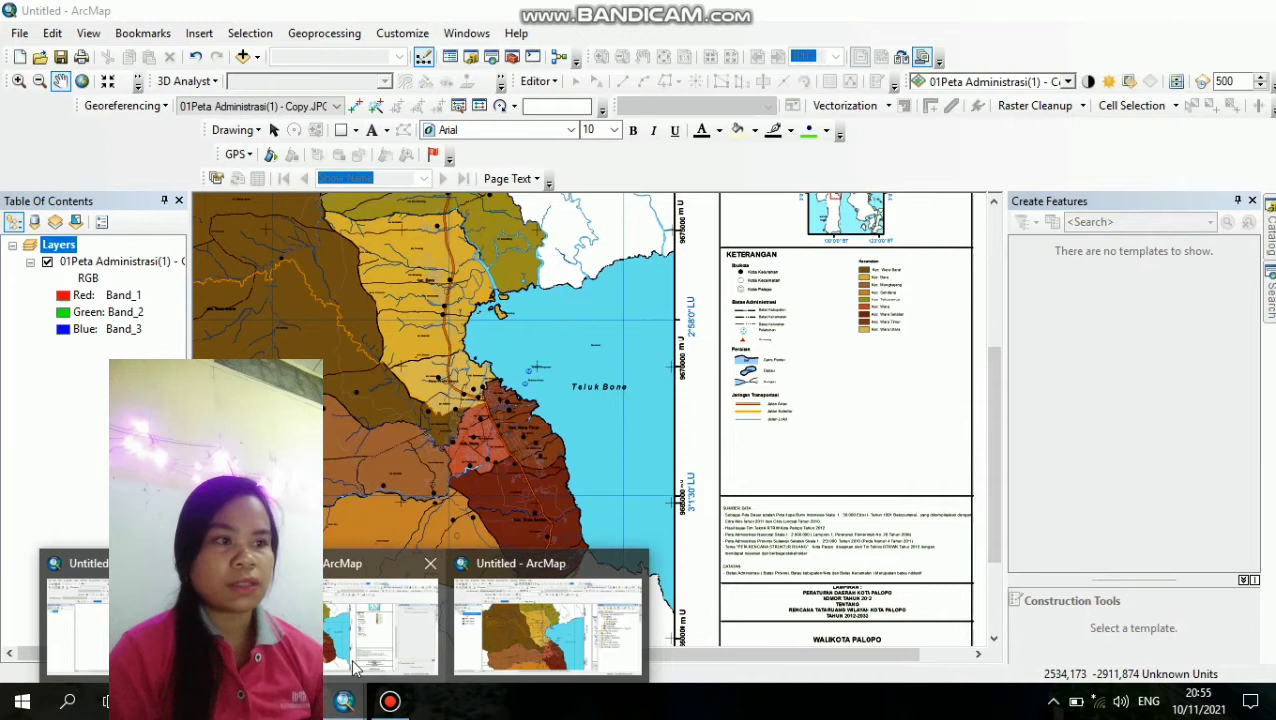
click(355, 668)
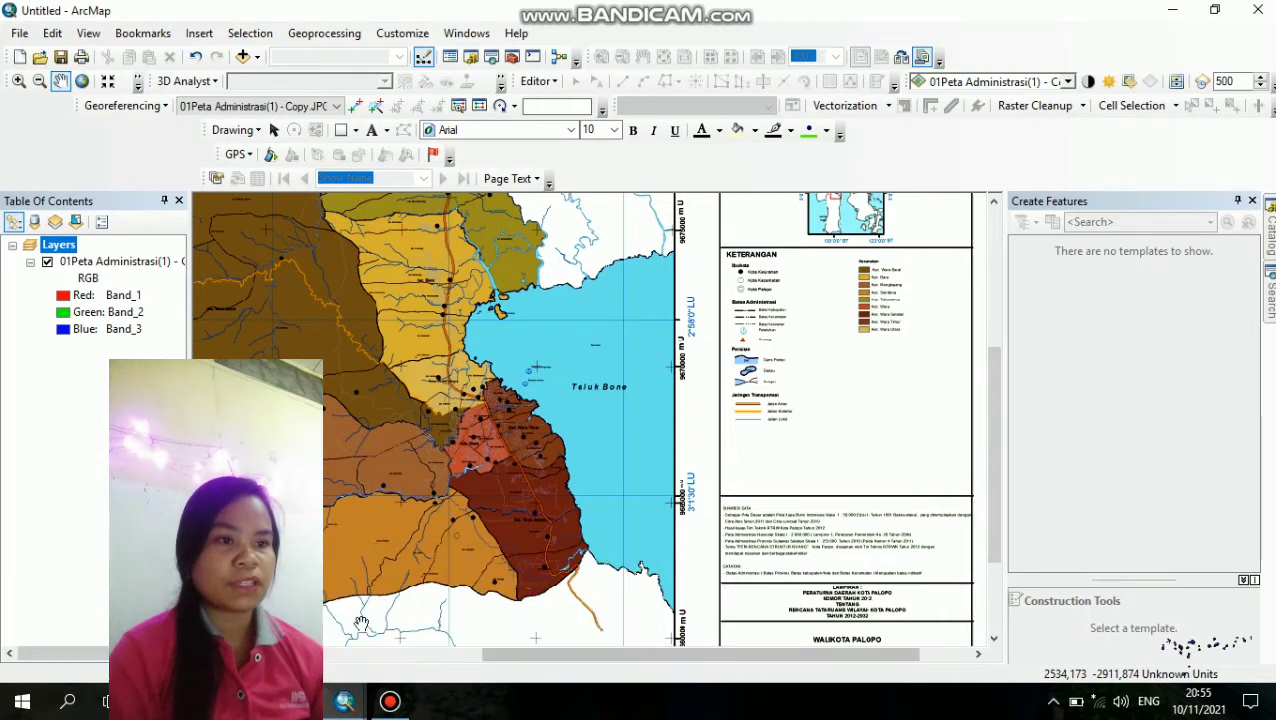
- Examine the administrative map's districts and its southern border area around Kabupaten Luwu
scroll(488, 415, up, 1)
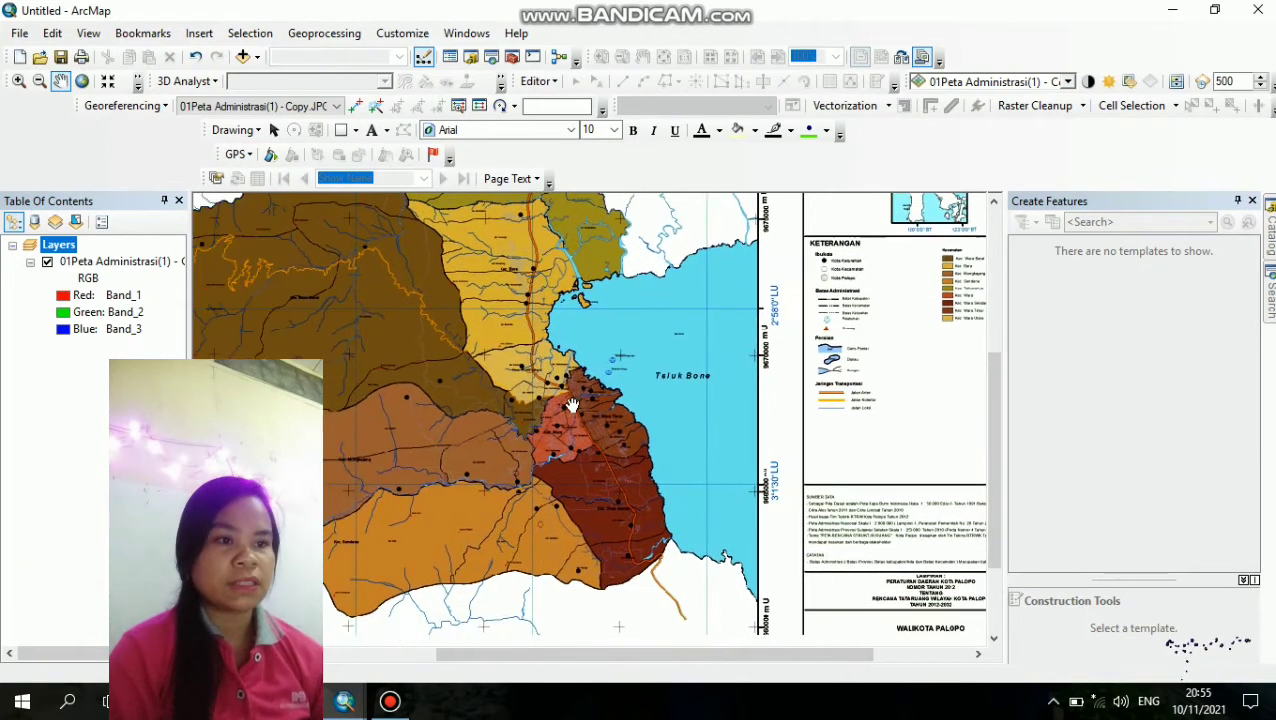
scroll(570, 405, up, 1)
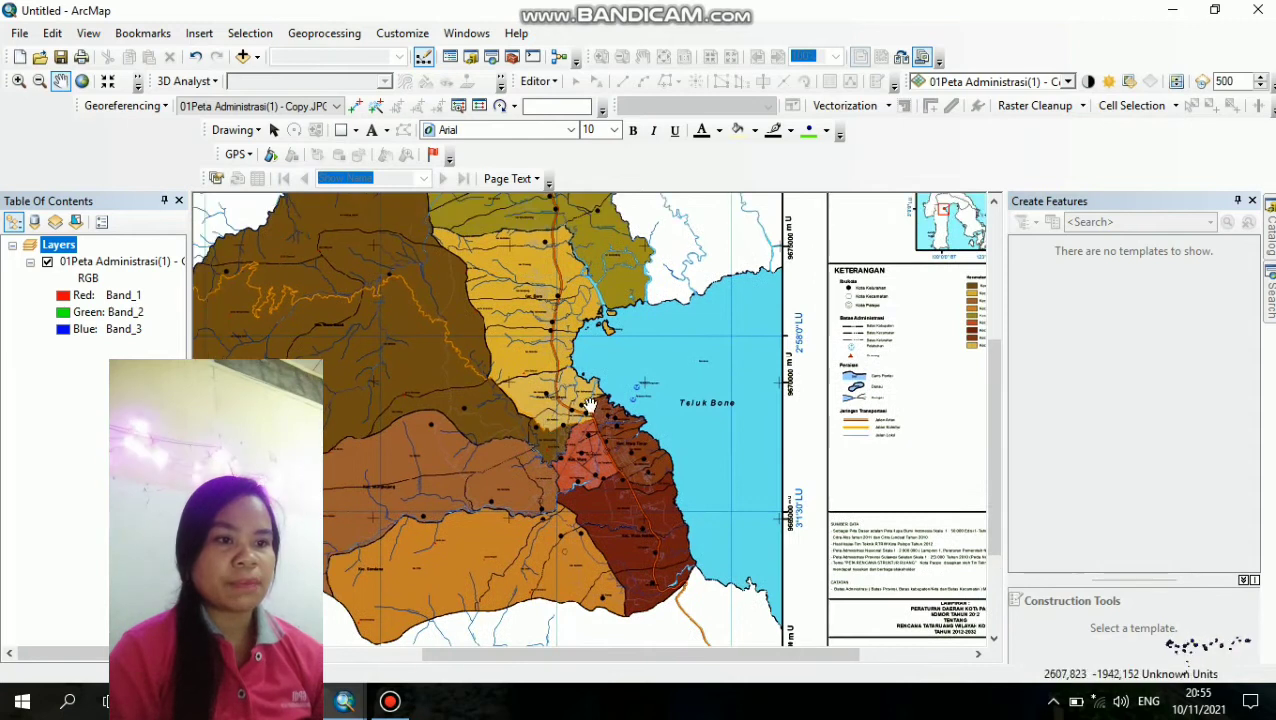
drag(588, 404, 587, 419)
drag(553, 364, 545, 331)
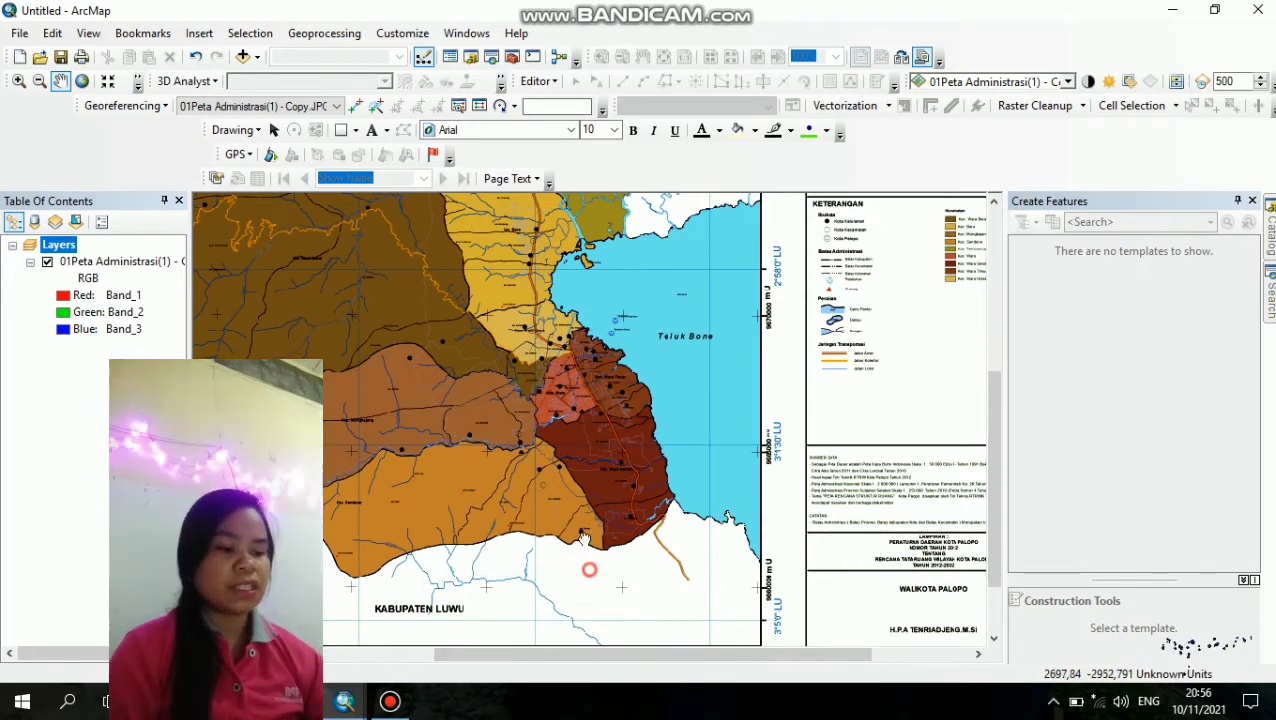
drag(587, 570, 572, 507)
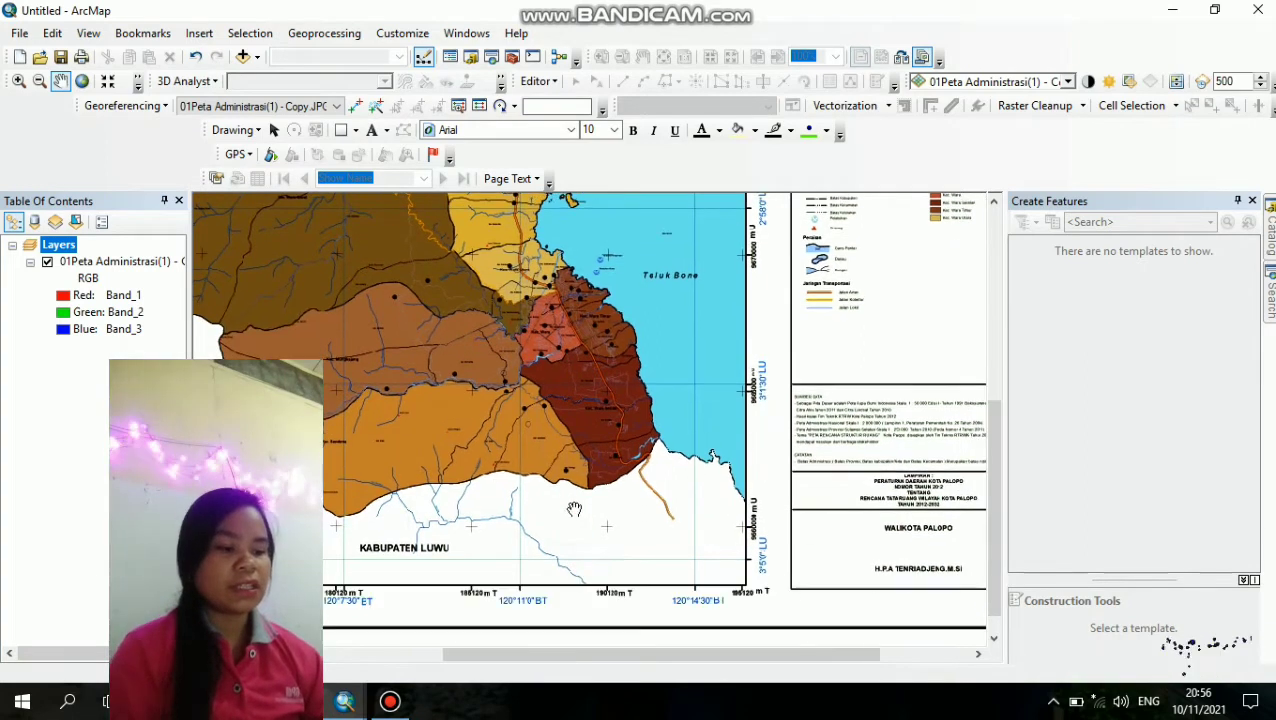
double_click(562, 566)
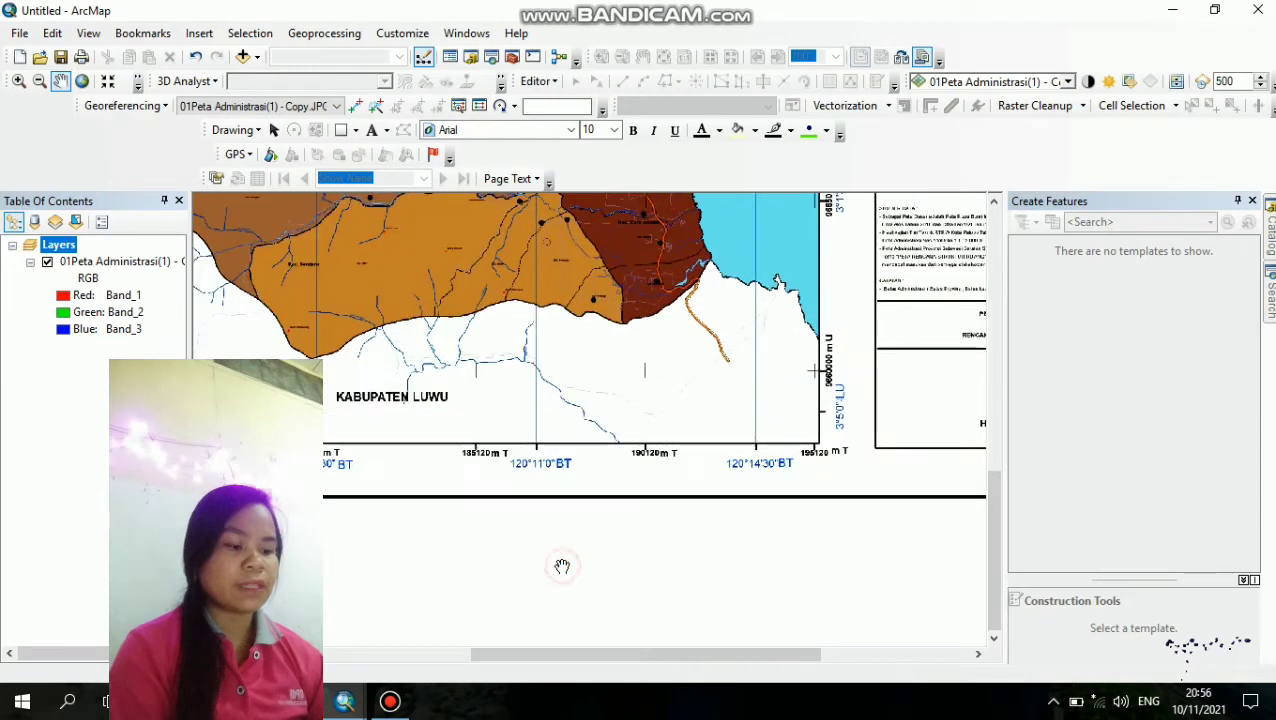
drag(570, 427, 566, 582)
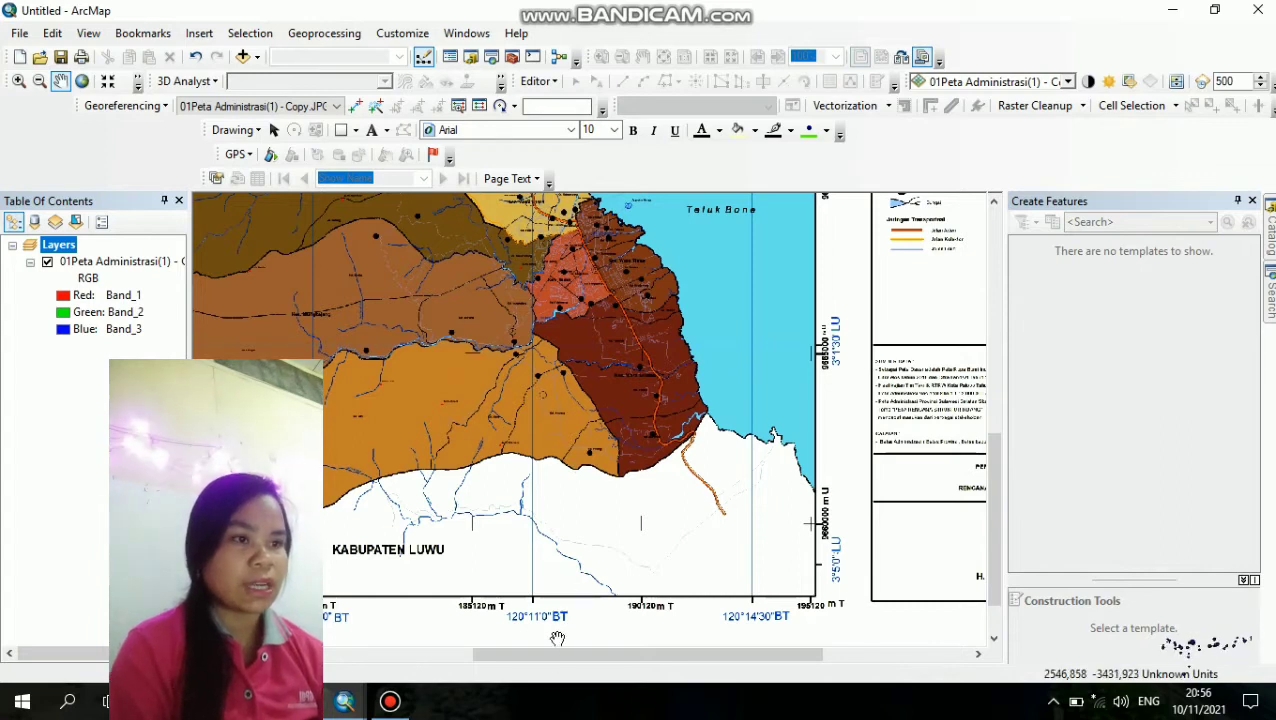
- Examine the map's Keterangan legend and compare it with the coastal districts along Teluk Bone
drag(735, 464, 522, 507)
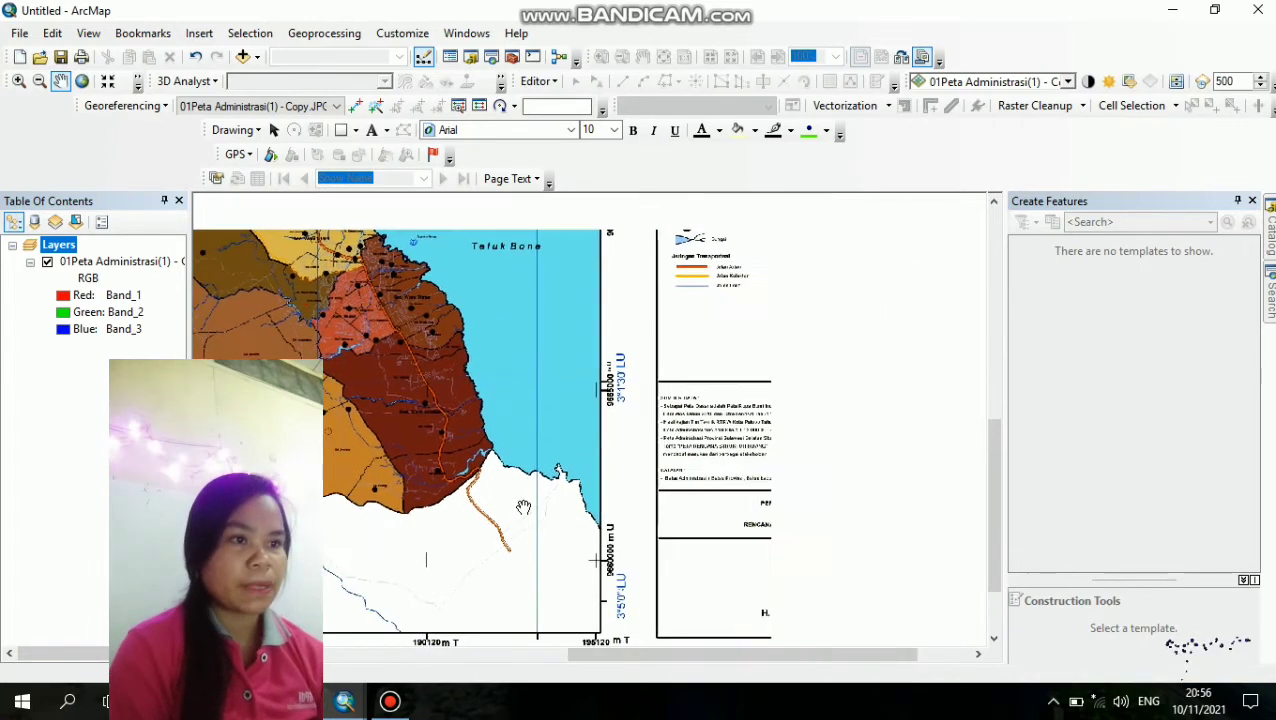
drag(630, 436, 622, 516)
drag(668, 452, 653, 480)
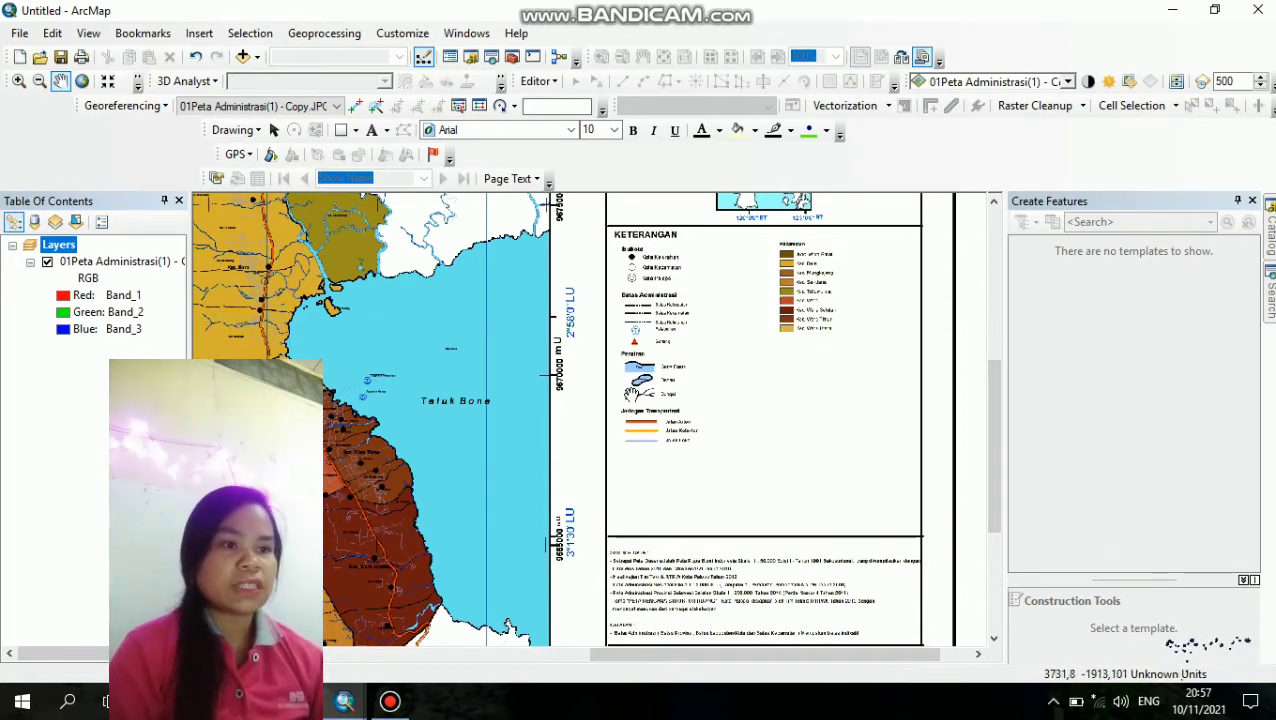
drag(763, 393, 672, 379)
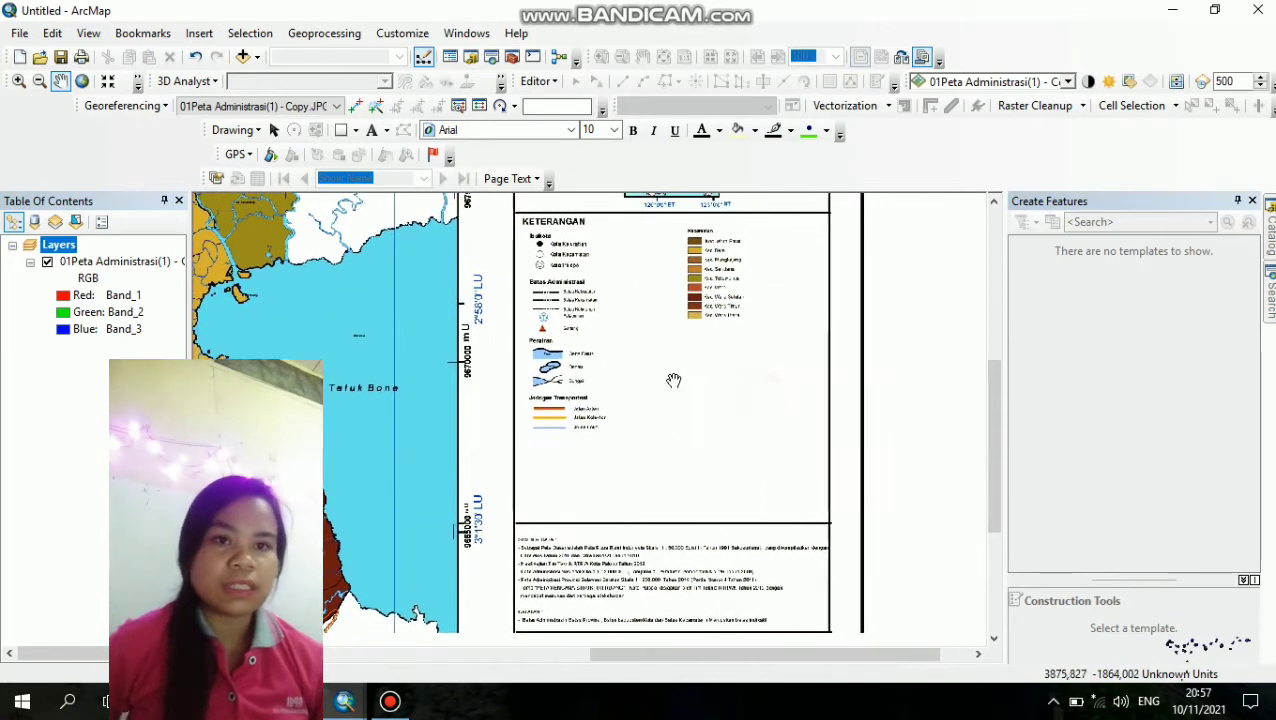
drag(486, 402, 600, 411)
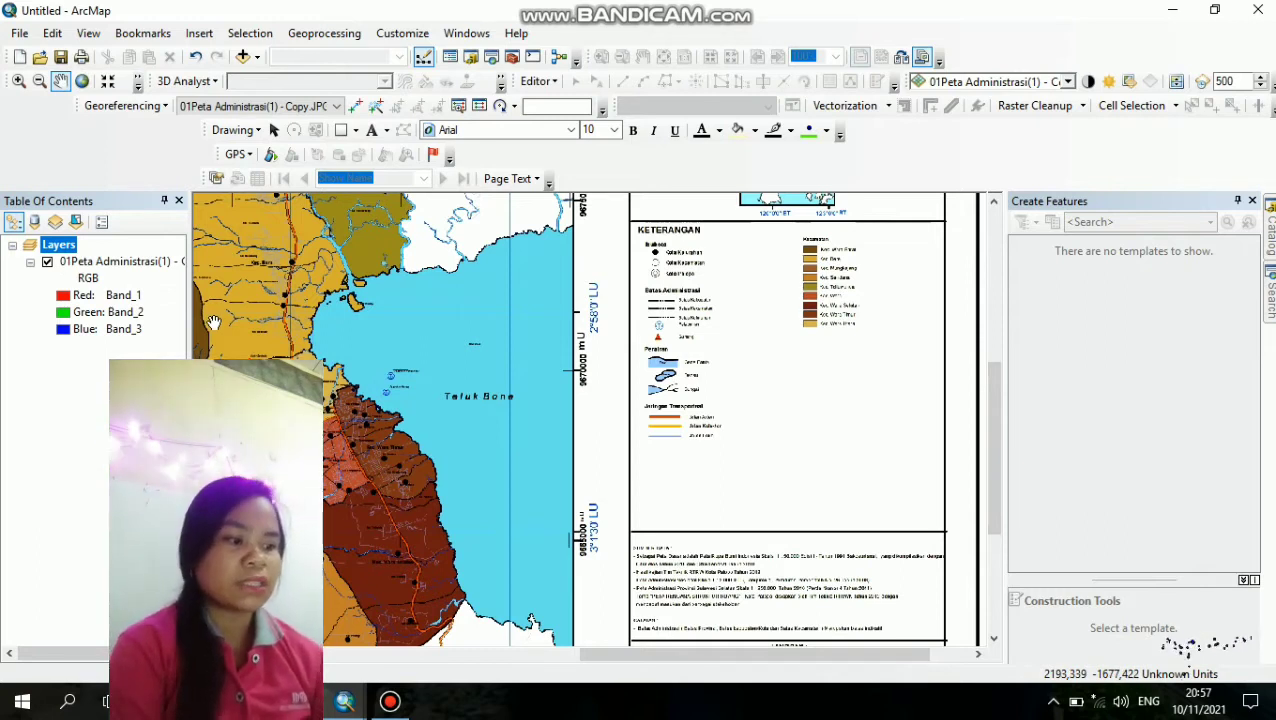
drag(254, 324, 303, 338)
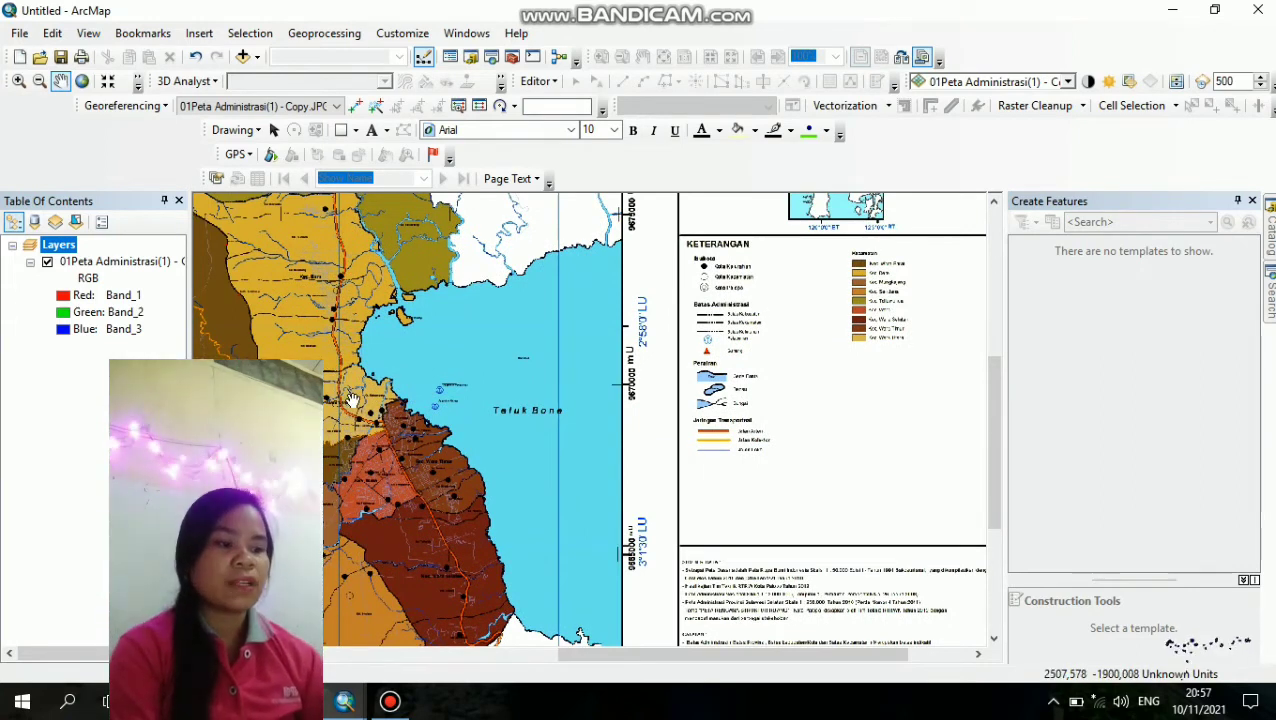
drag(393, 447, 372, 405)
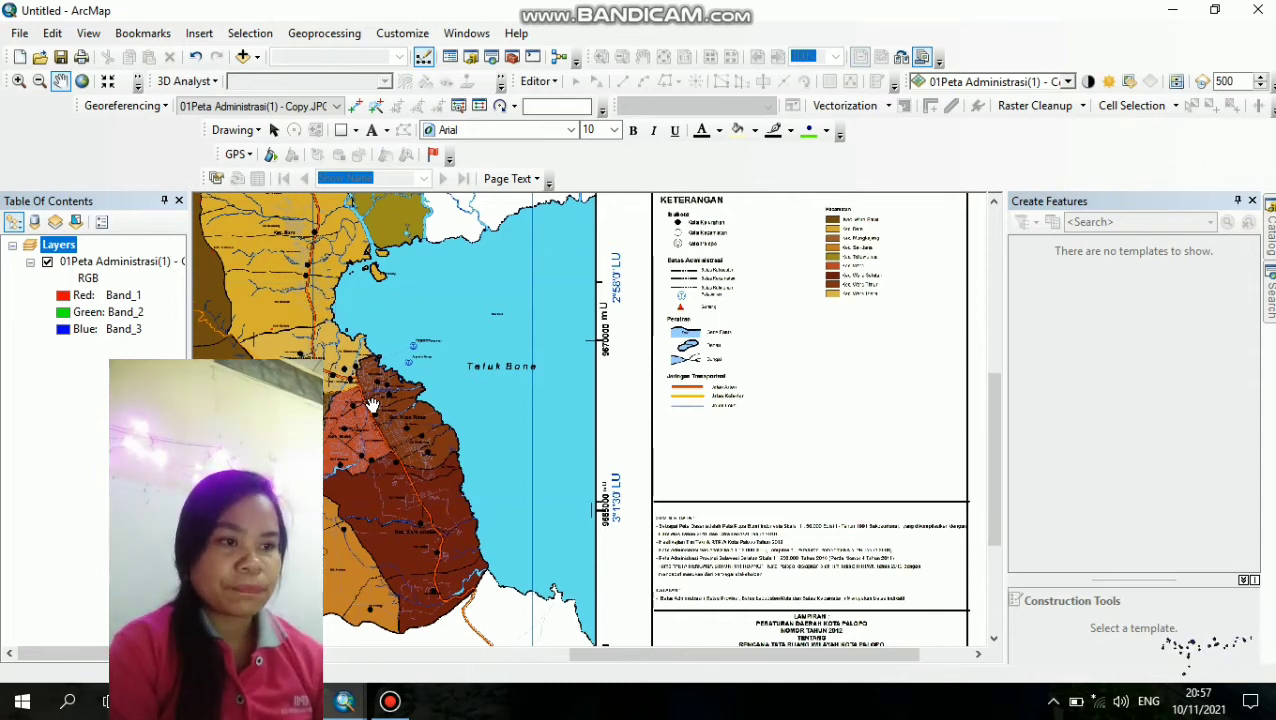
drag(466, 384, 575, 405)
mouse_move(479, 403)
mouse_down()
mouse_move(490, 430)
mouse_move(491, 399)
mouse_up()
drag(494, 443, 588, 419)
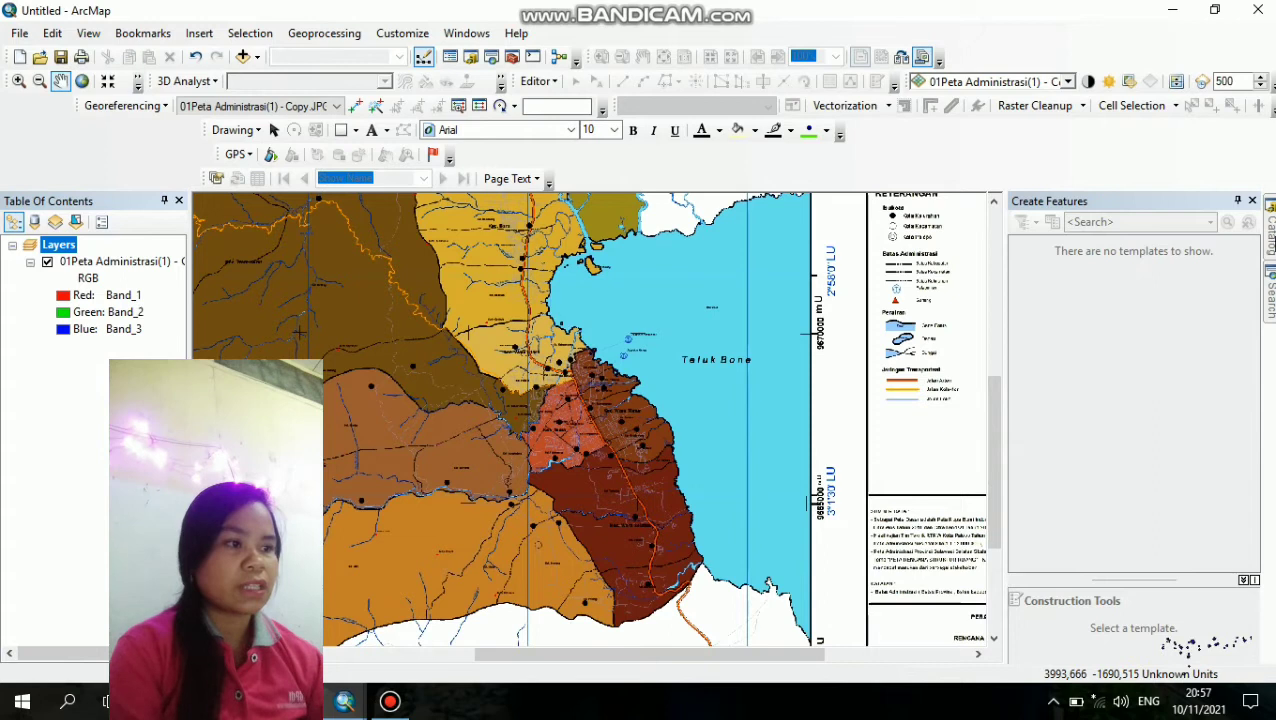
- Start creating a new shapefile in the AddIns folder of the Catalog
mouse_move(1272, 242)
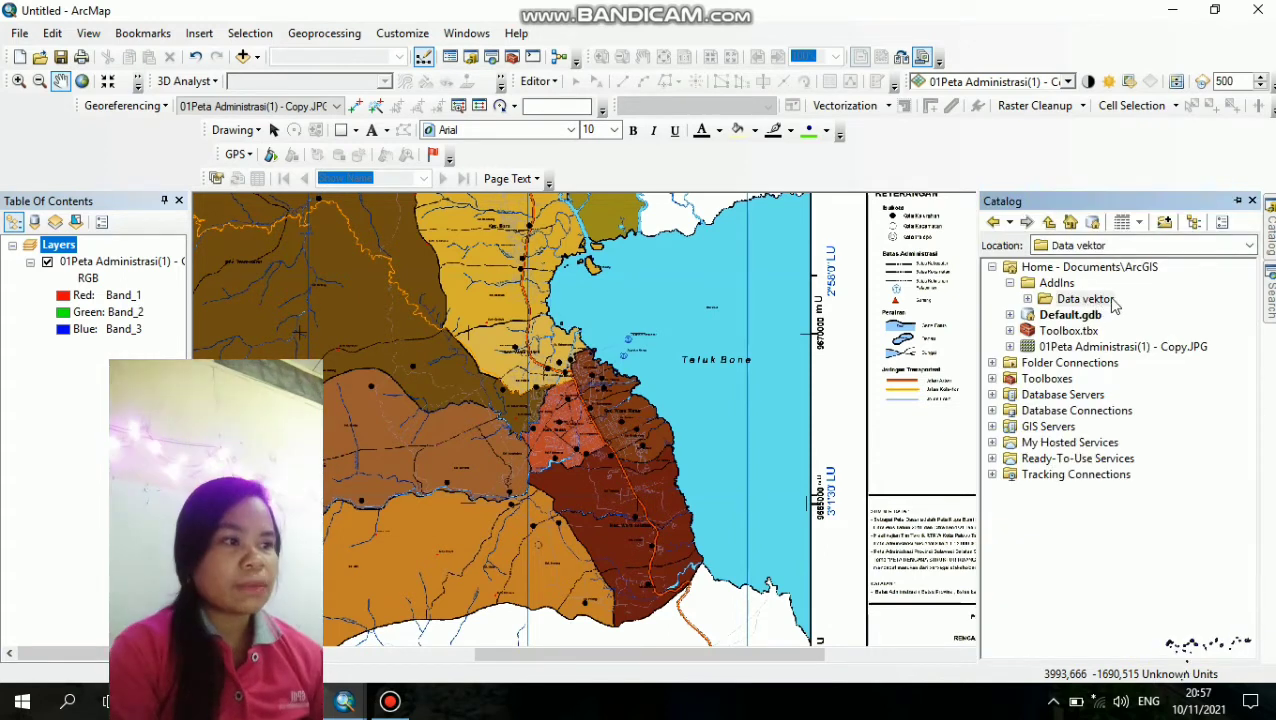
click(1055, 285)
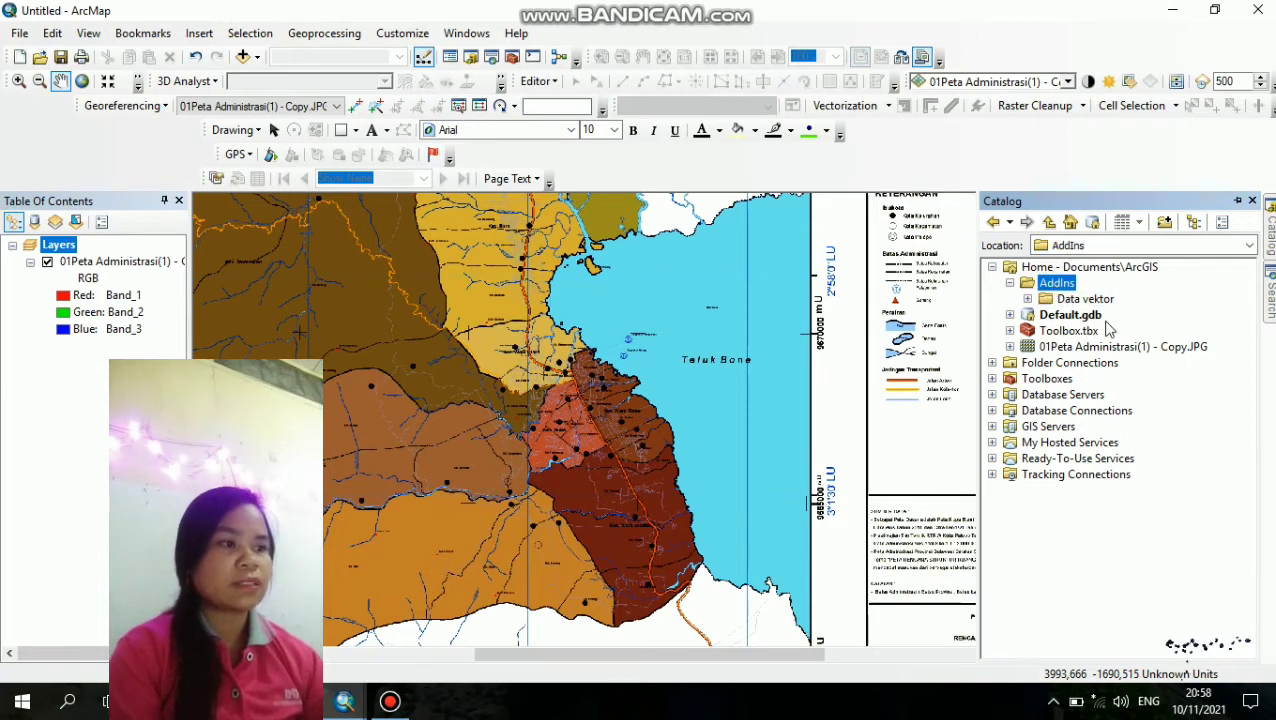
right_click(1094, 331)
click(1060, 285)
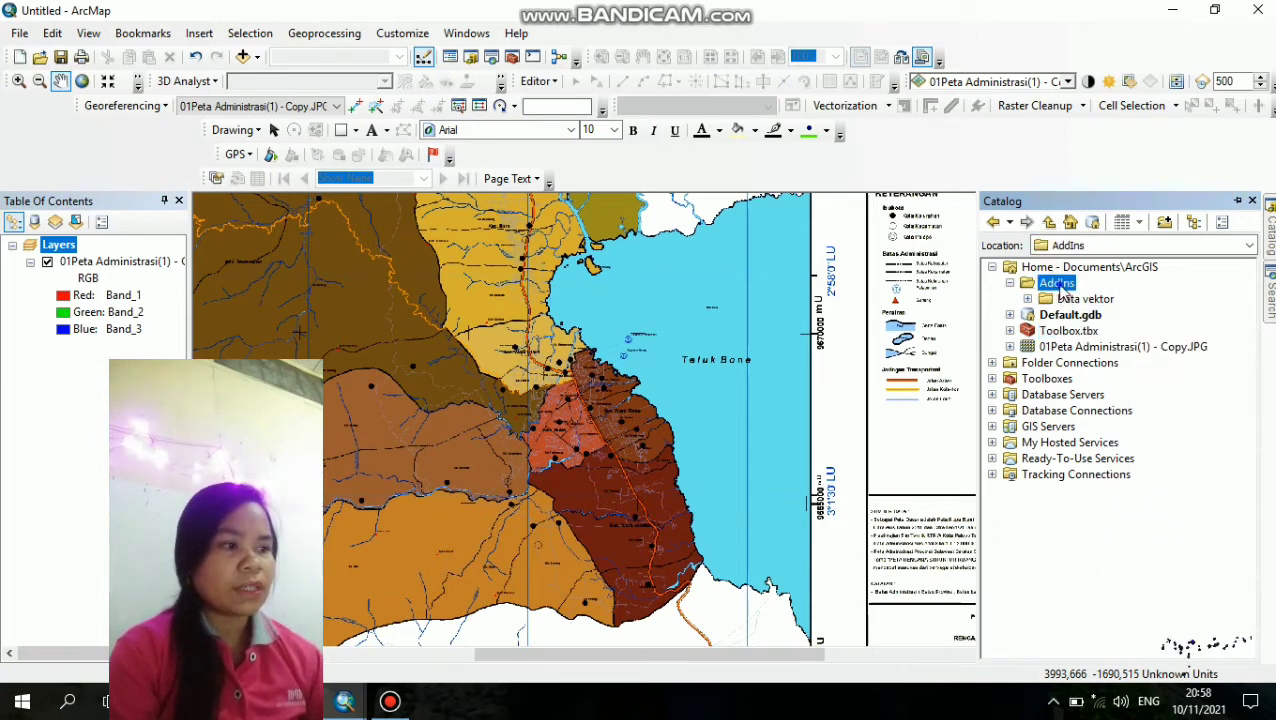
right_click(1062, 285)
mouse_move(1103, 401)
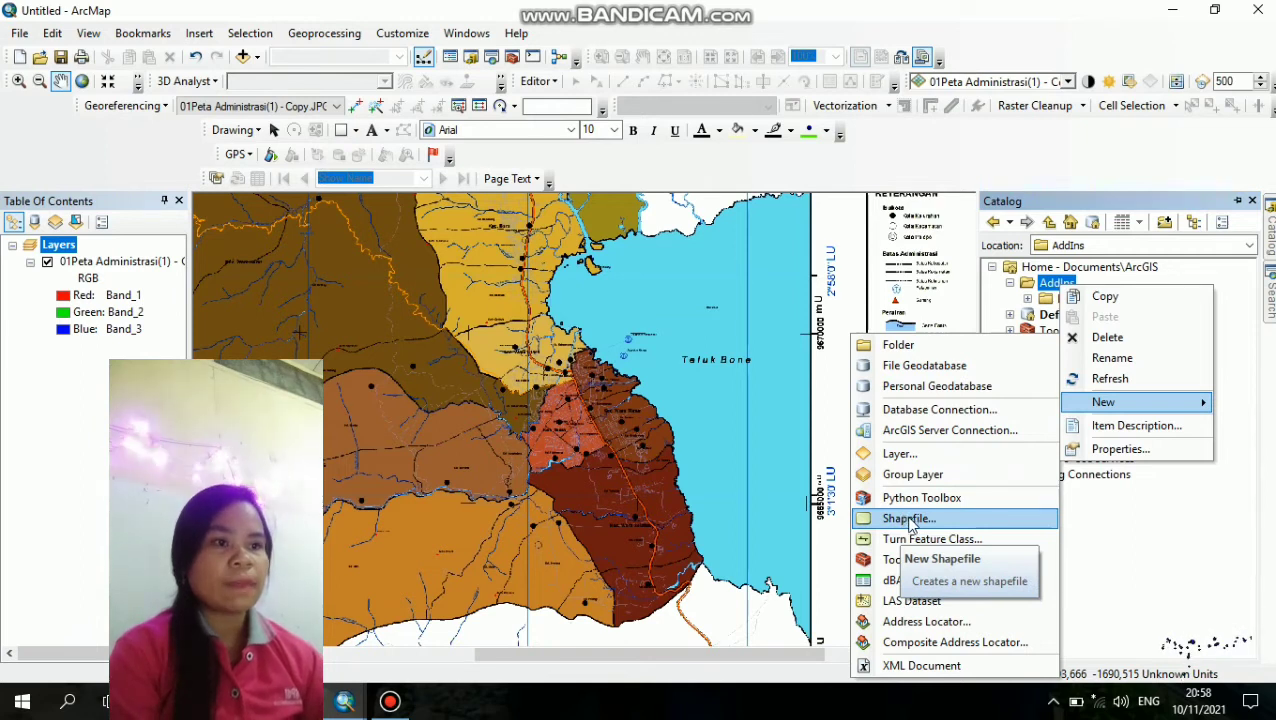
click(910, 519)
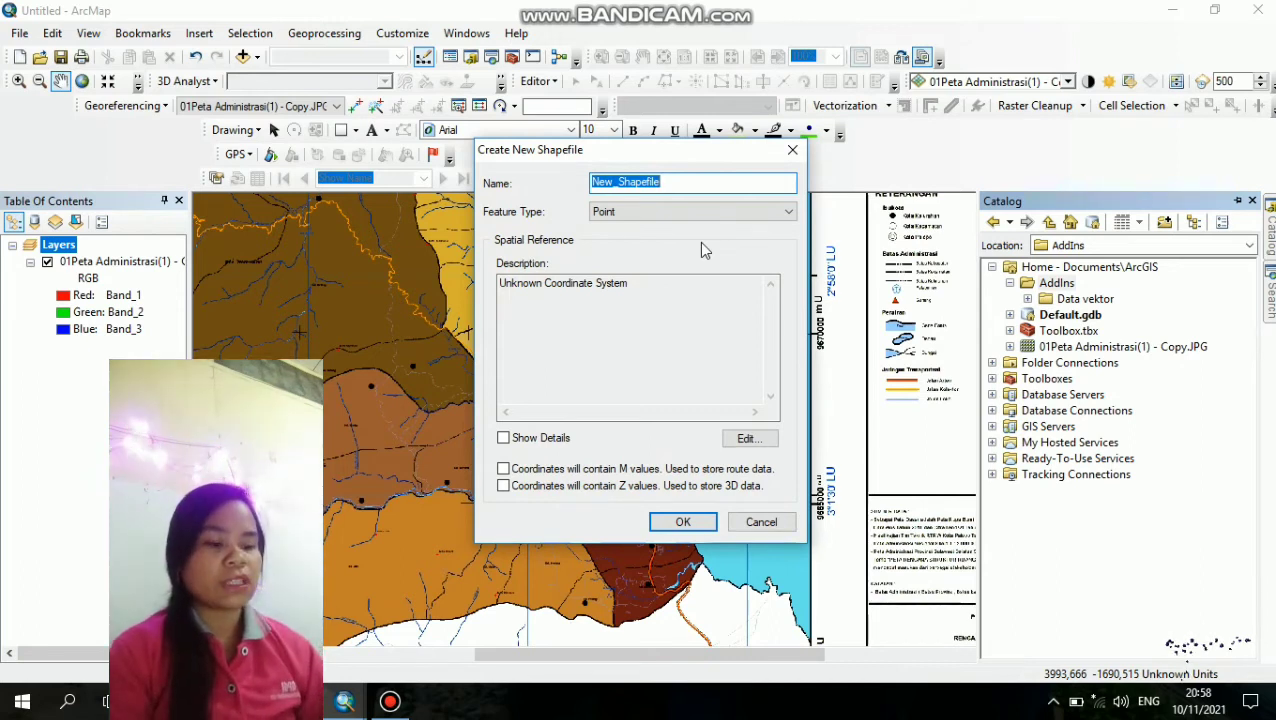
- Name the new shapefile Batas kota and set its feature type to Polygon
key(BackSpace)
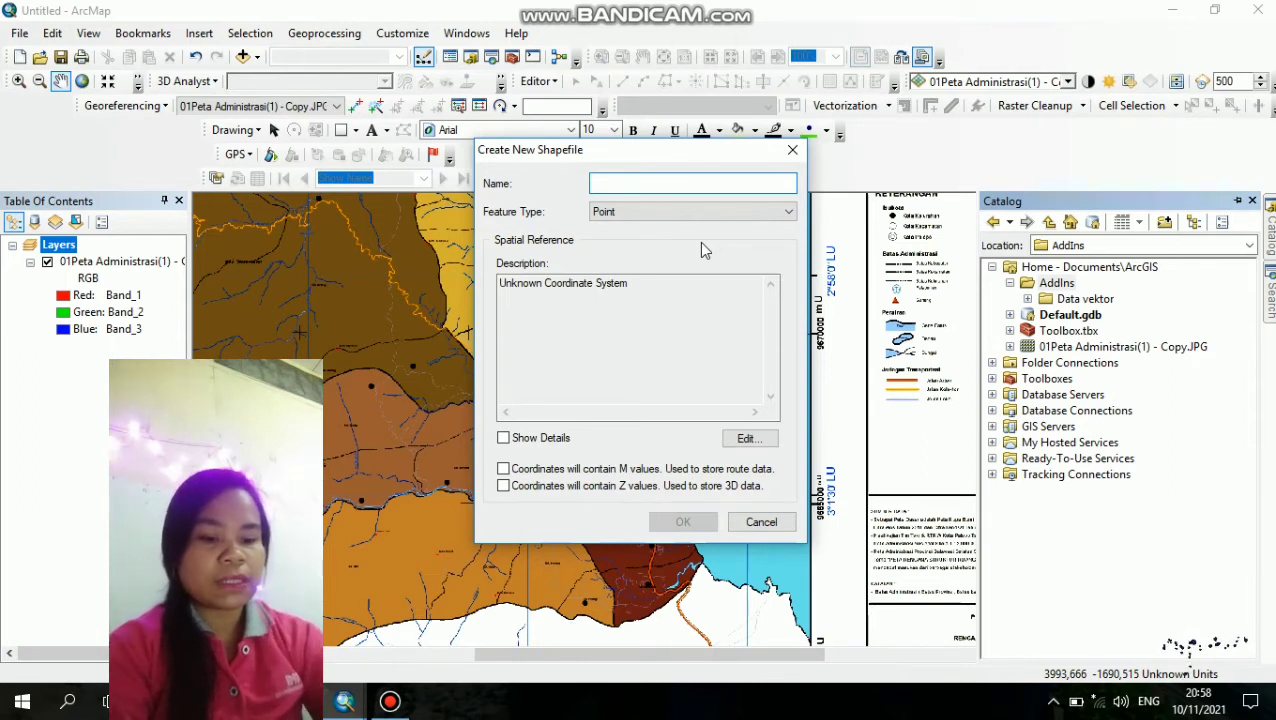
text(B)
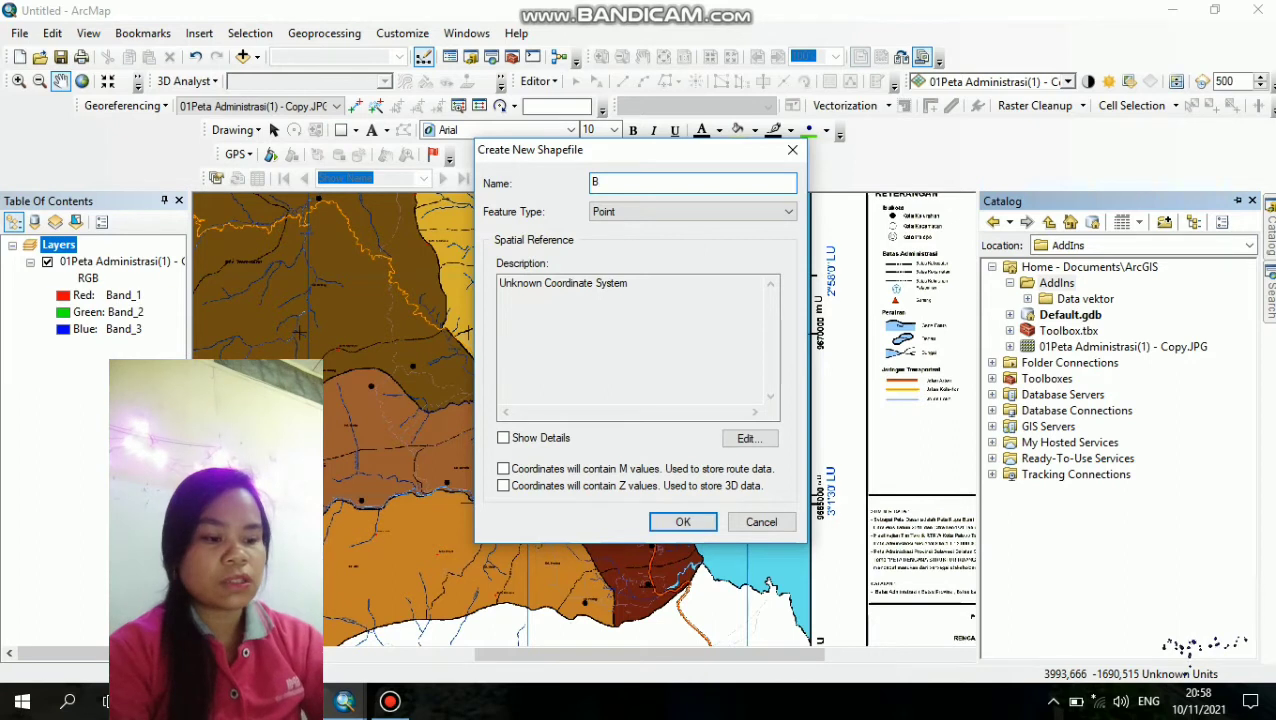
text(atas kota)
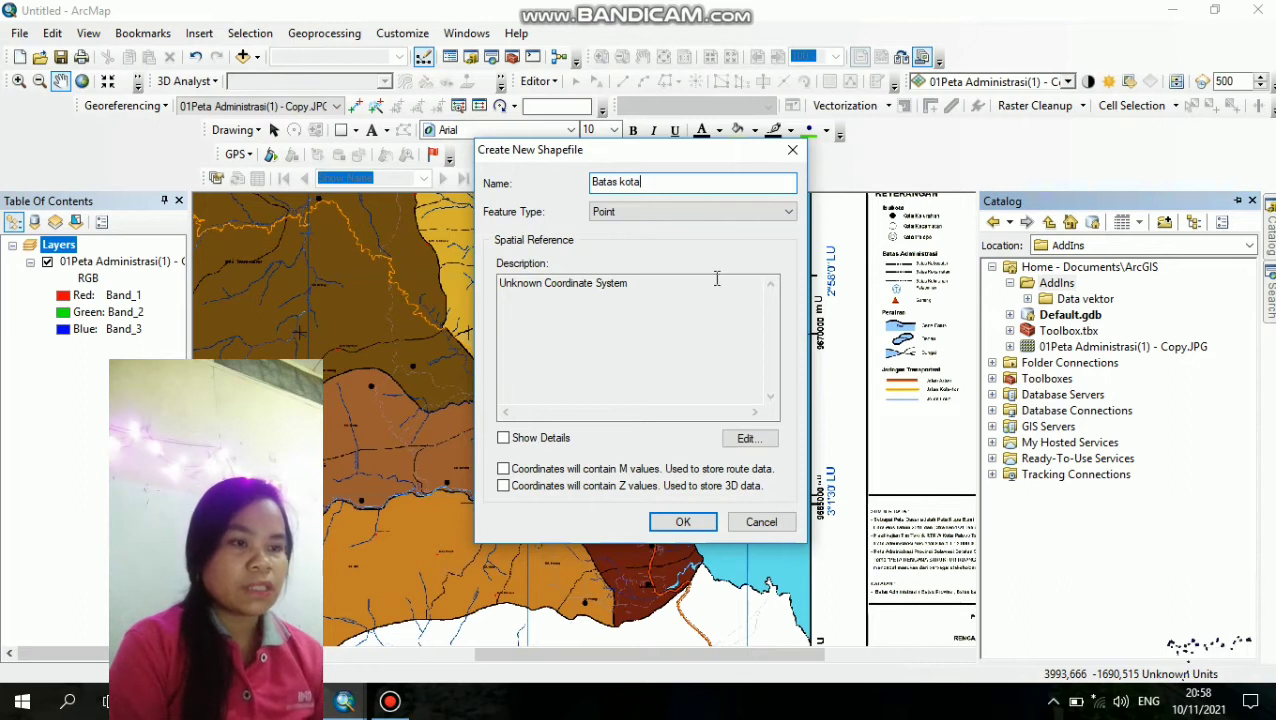
click(788, 218)
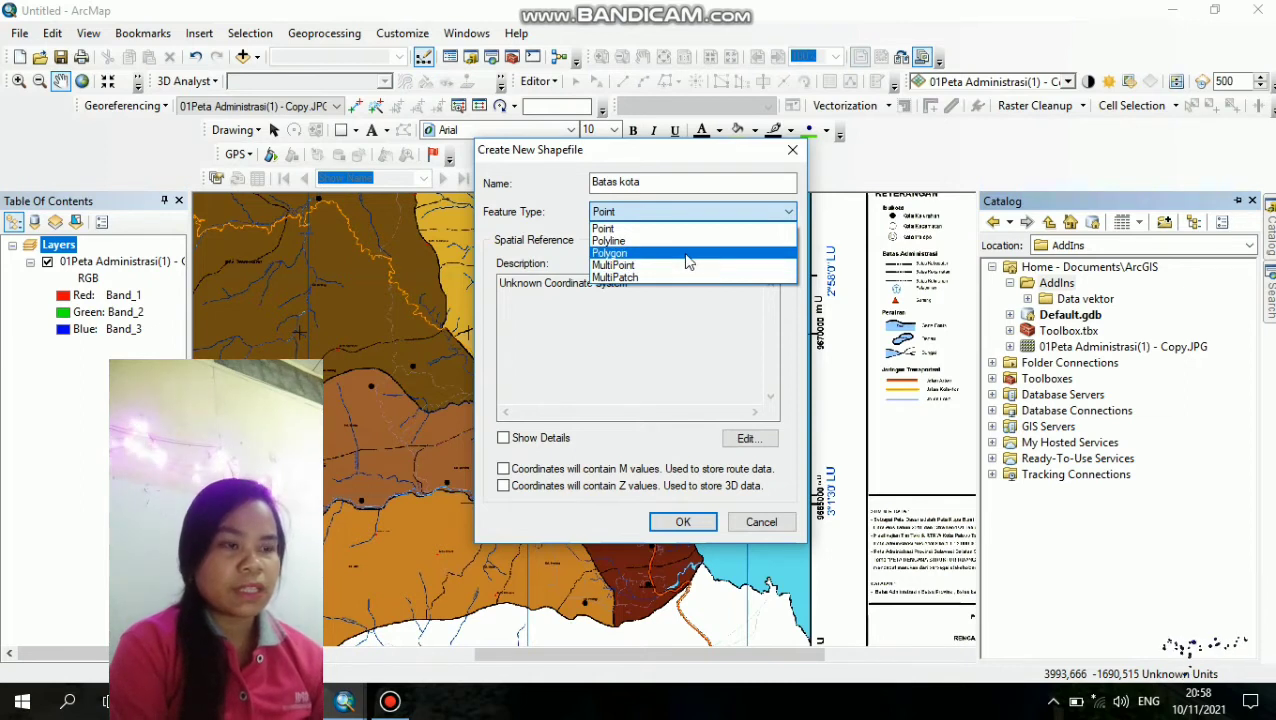
click(688, 254)
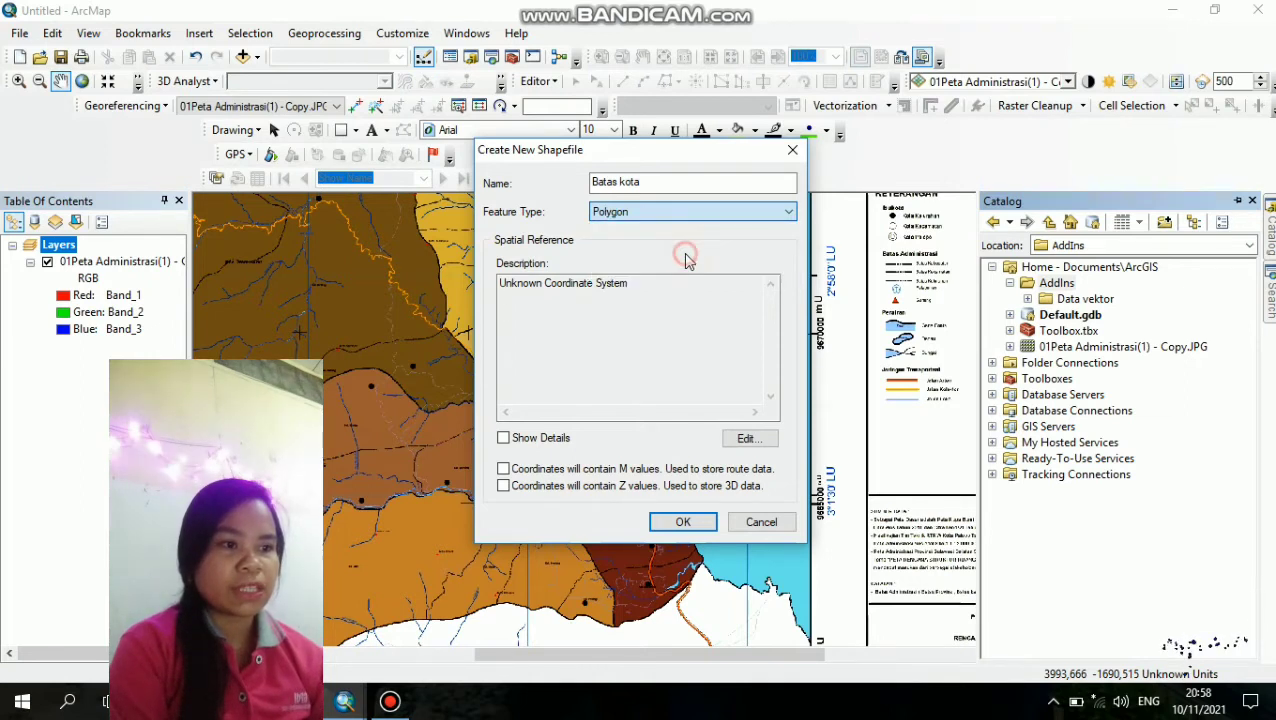
- Assign the geographic World coordinate system WGS 1984 to the shapefile and create it
click(749, 439)
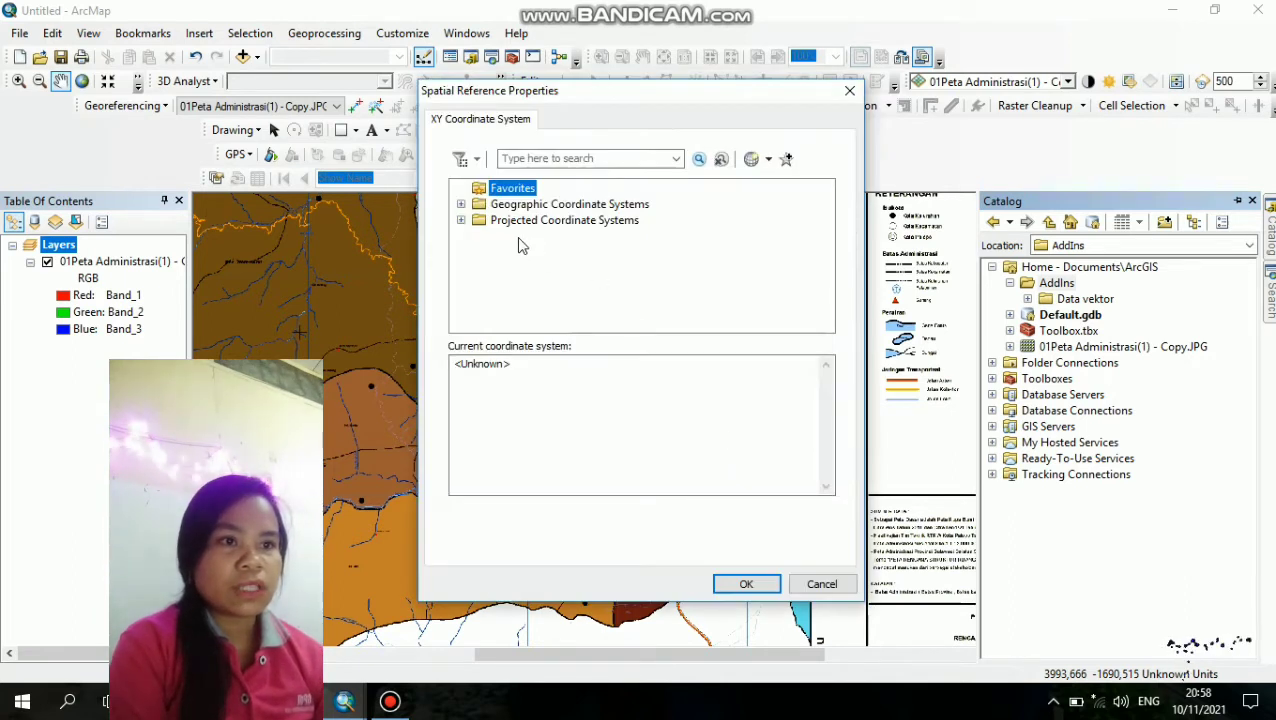
click(461, 204)
drag(831, 232, 827, 300)
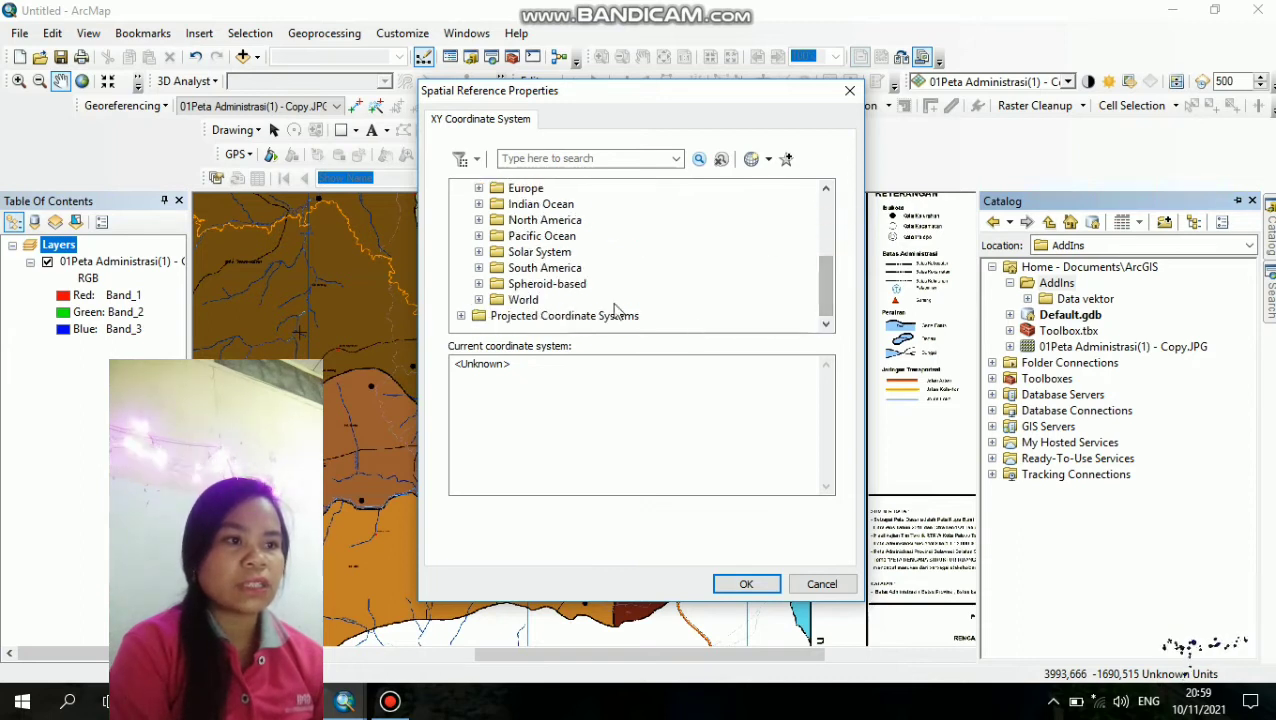
click(479, 300)
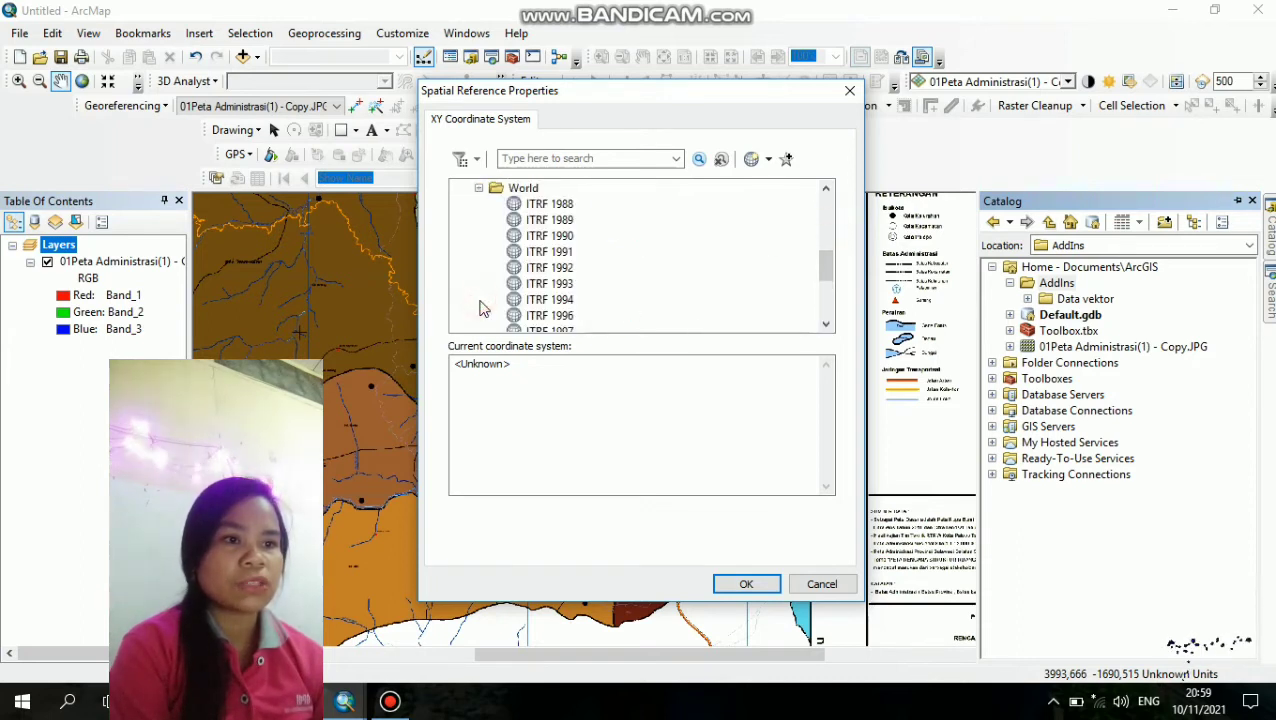
drag(830, 264, 829, 330)
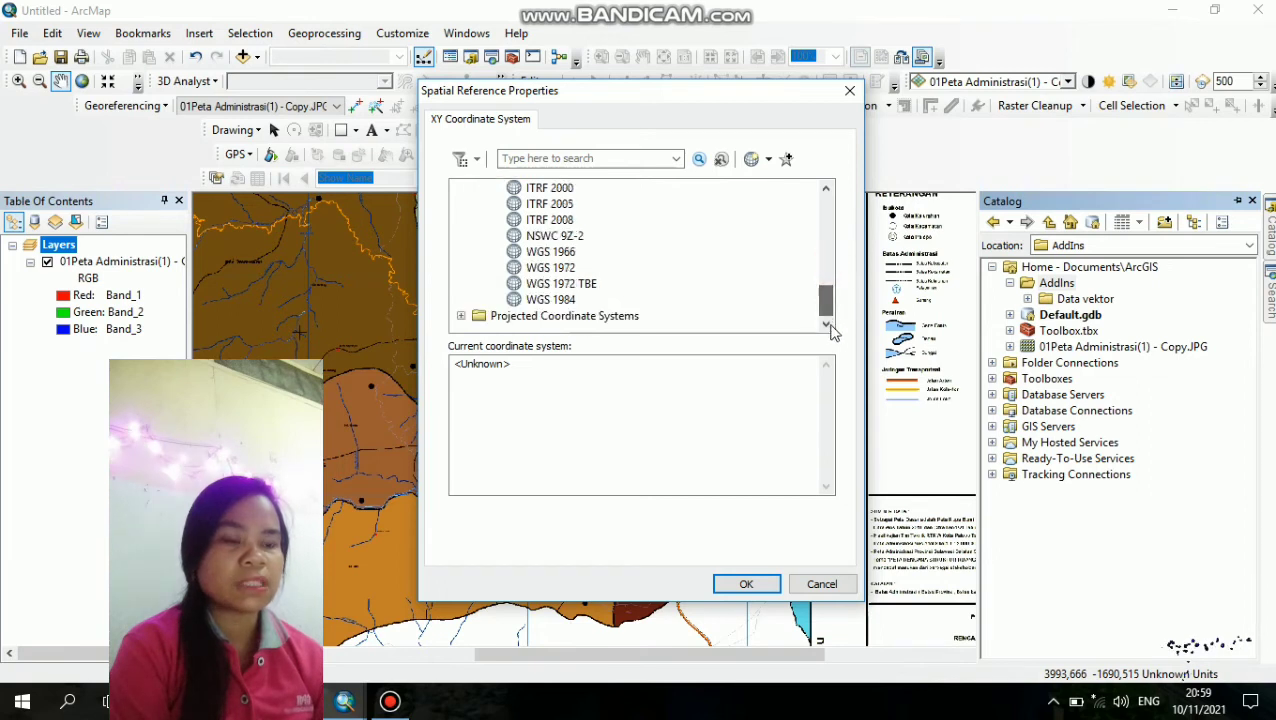
click(562, 300)
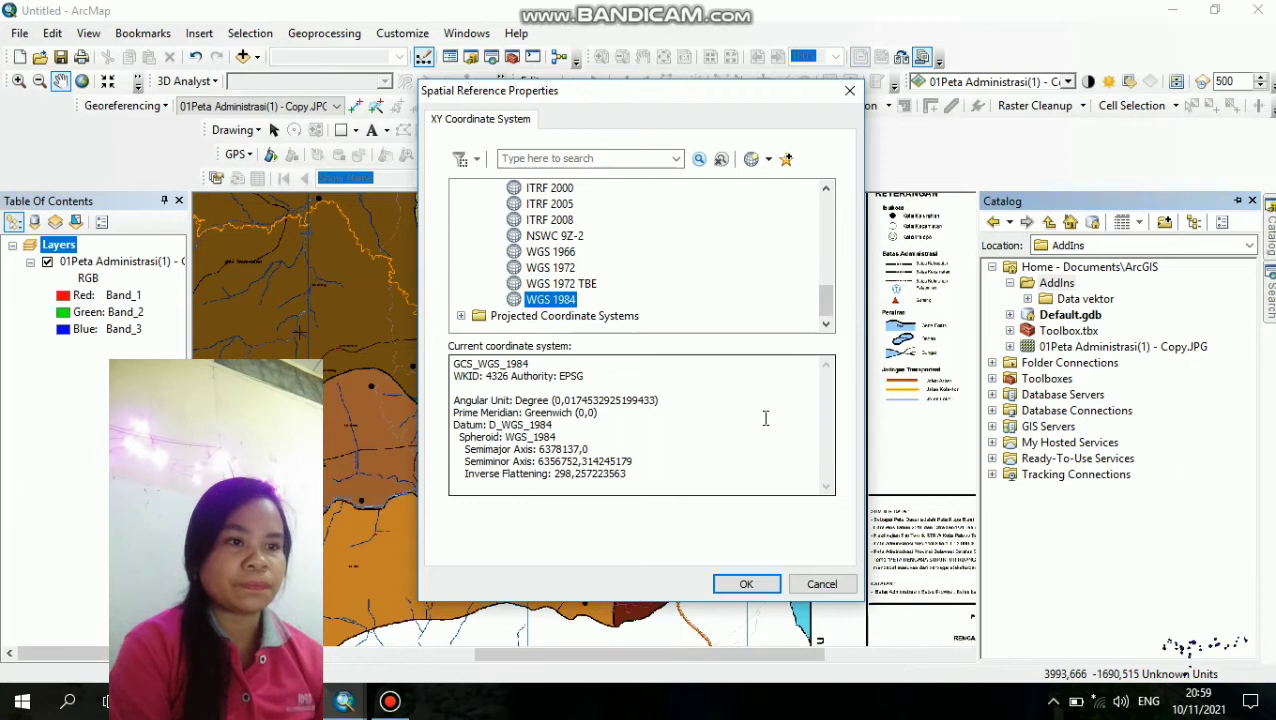
click(770, 580)
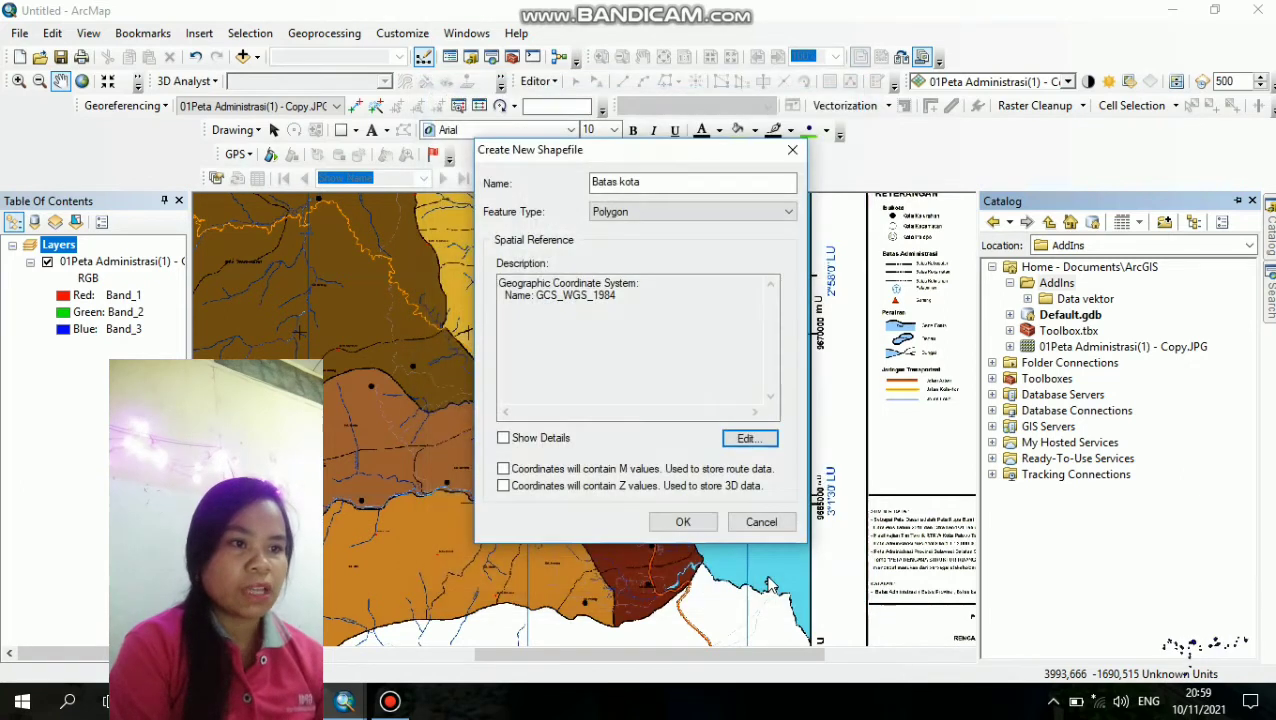
click(683, 521)
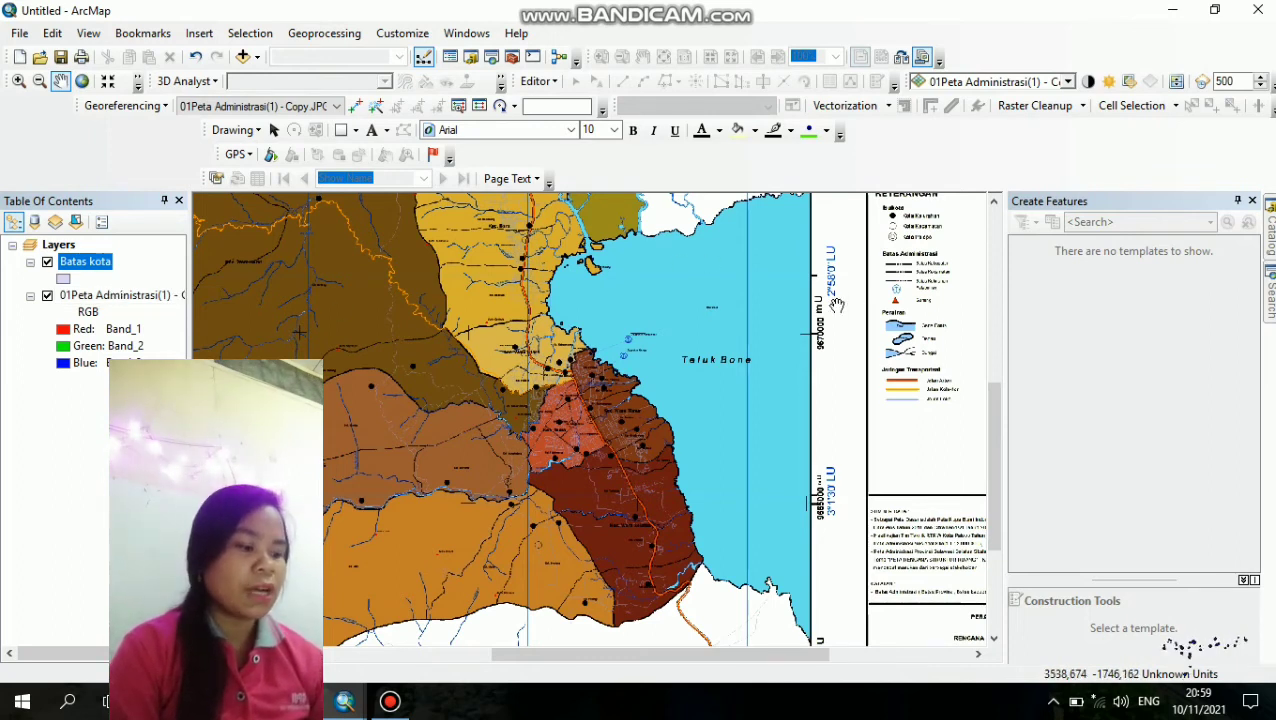
- Start creating a second shapefile in the AddIns folder of the Catalog, alongside Batas kota
drag(836, 305, 750, 298)
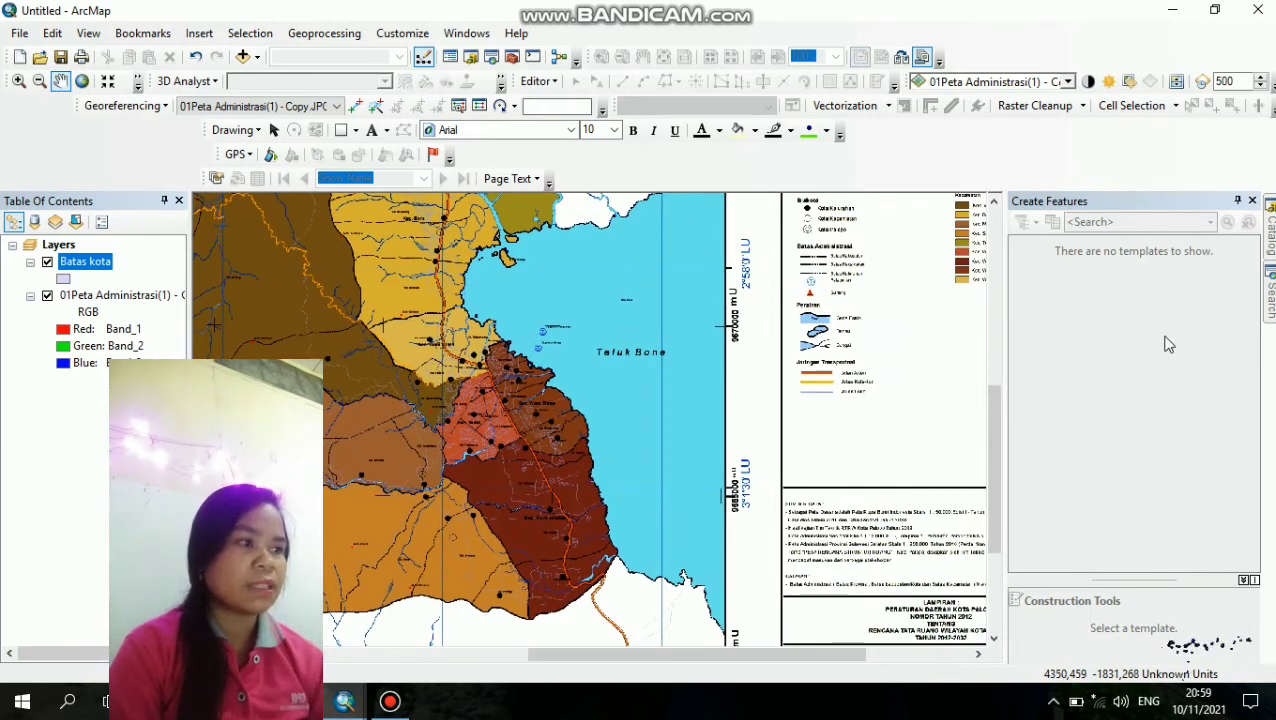
click(1268, 255)
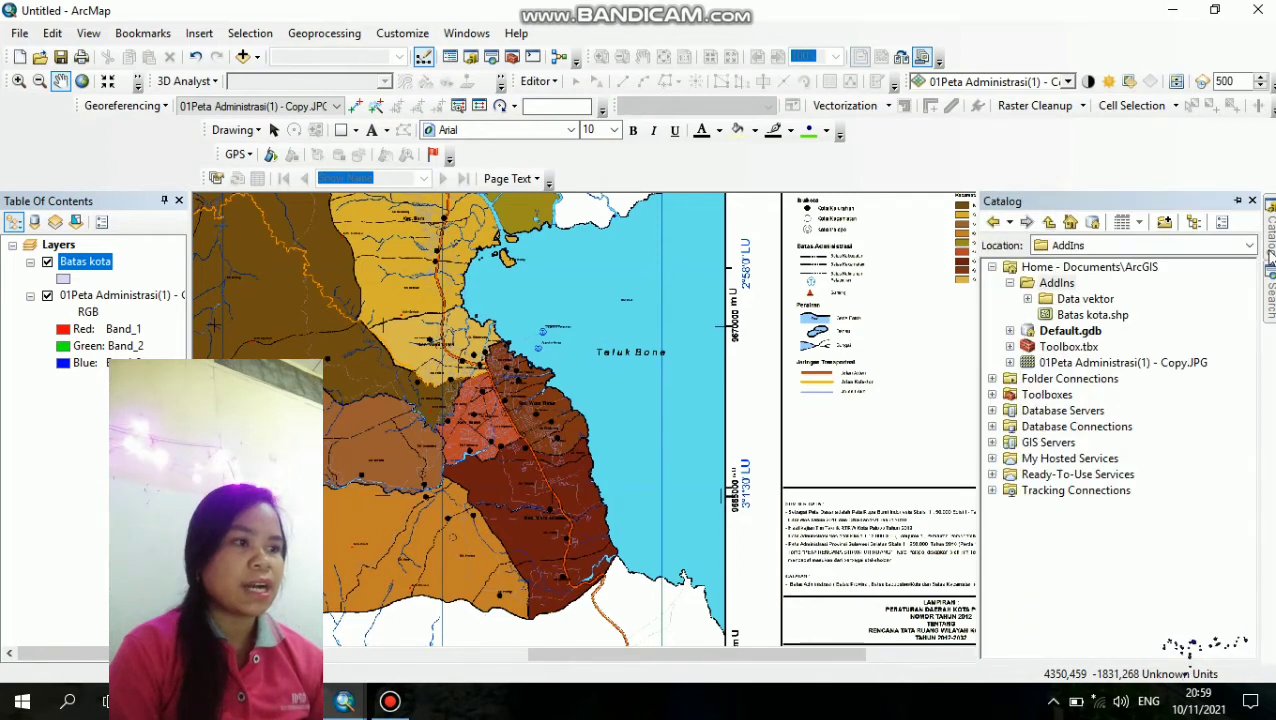
click(1064, 285)
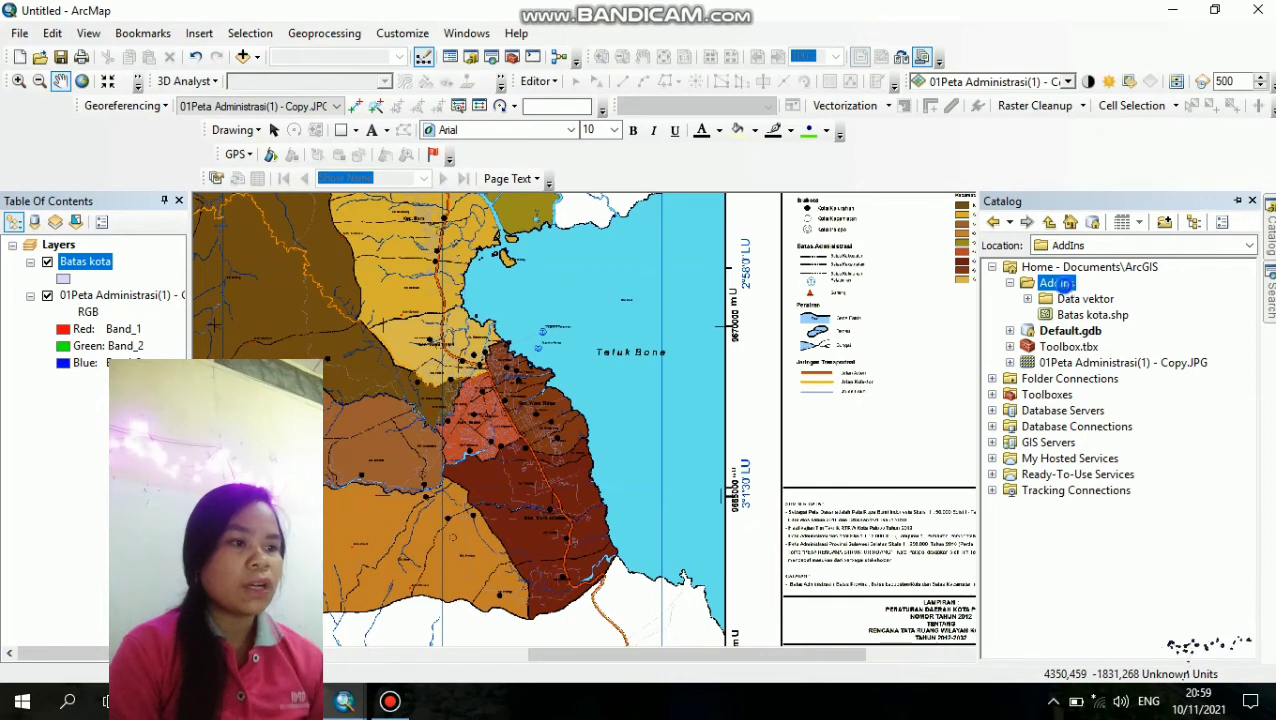
right_click(1066, 287)
mouse_move(1108, 405)
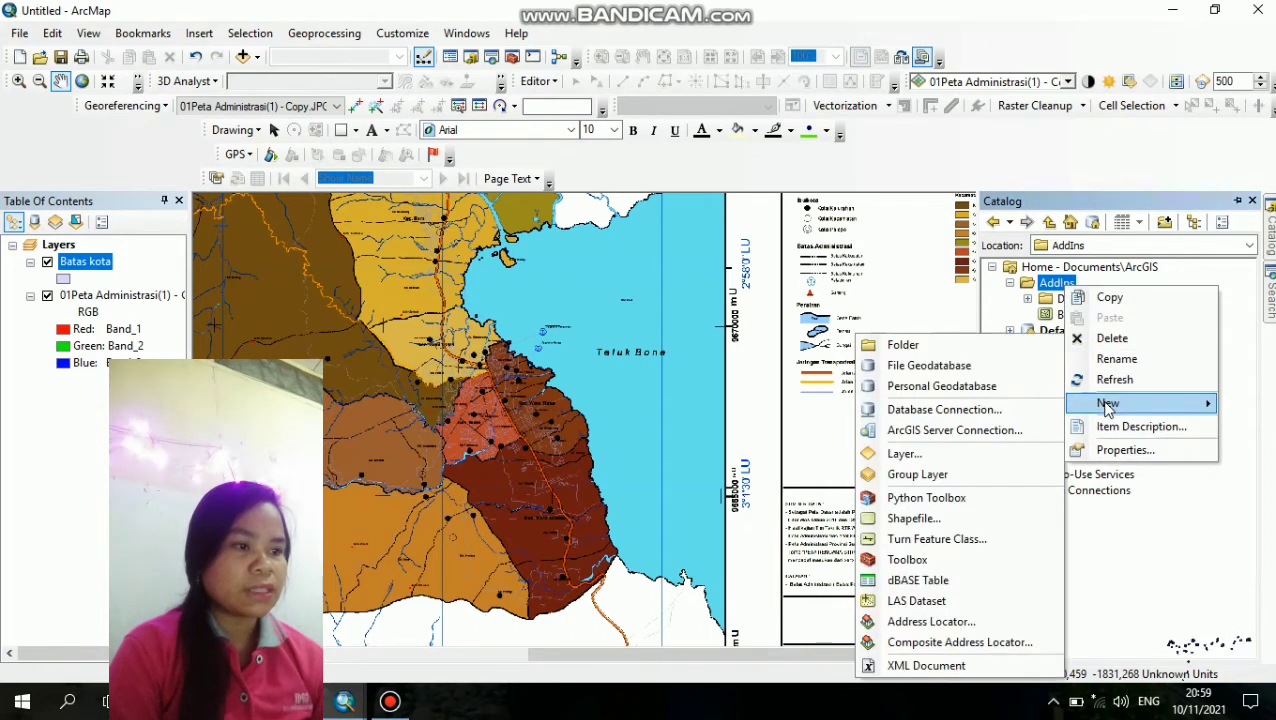
click(938, 520)
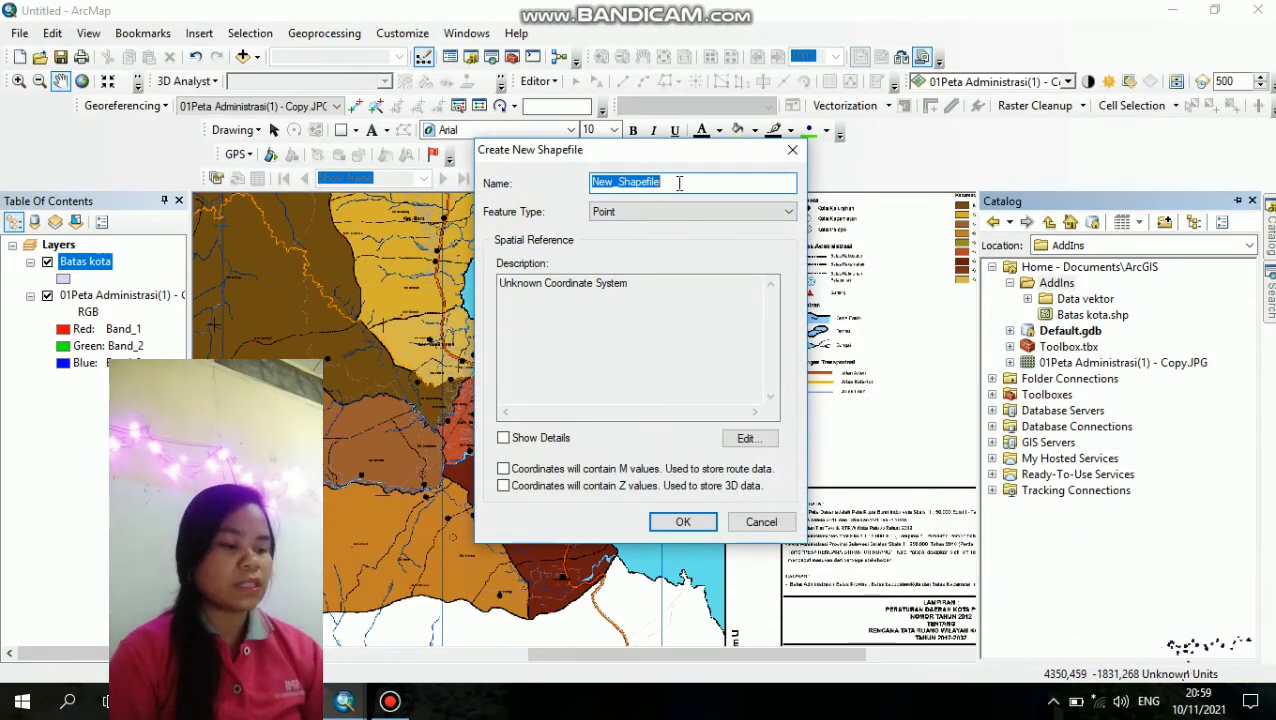
- Name the new shapefile Jalan alteri and set its feature type to Polyline
key(BackSpace)
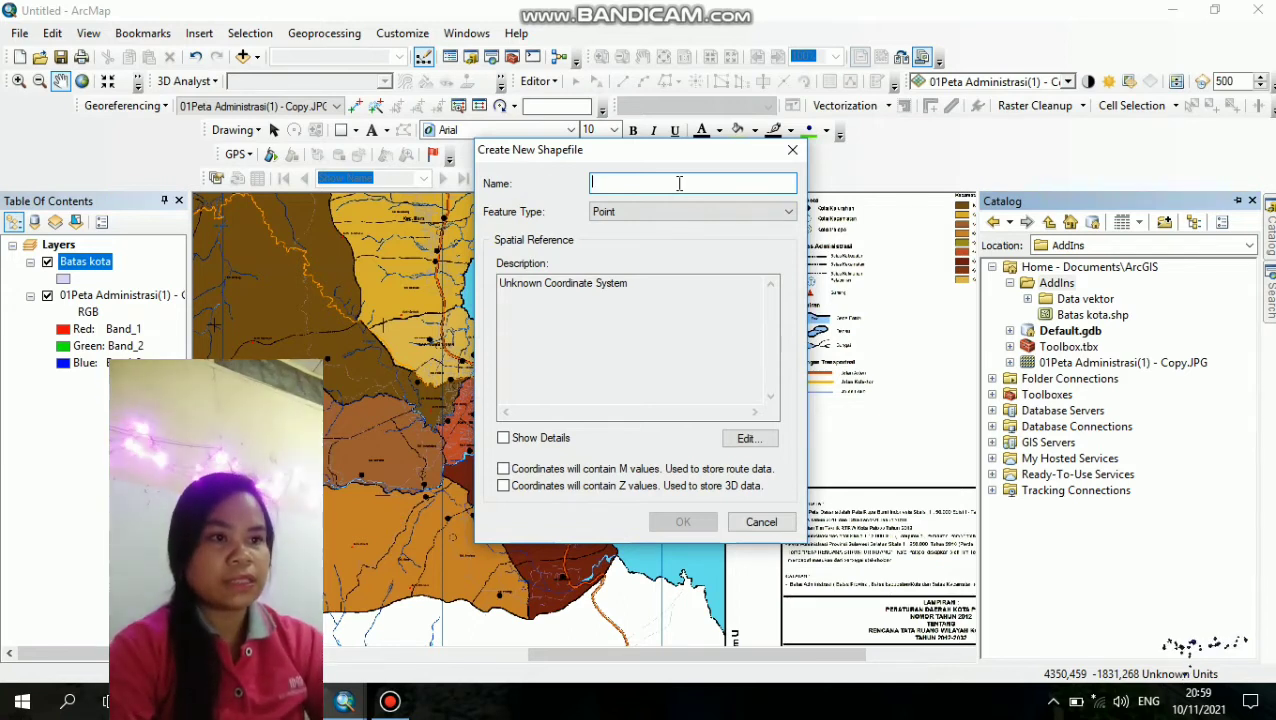
text(Jal)
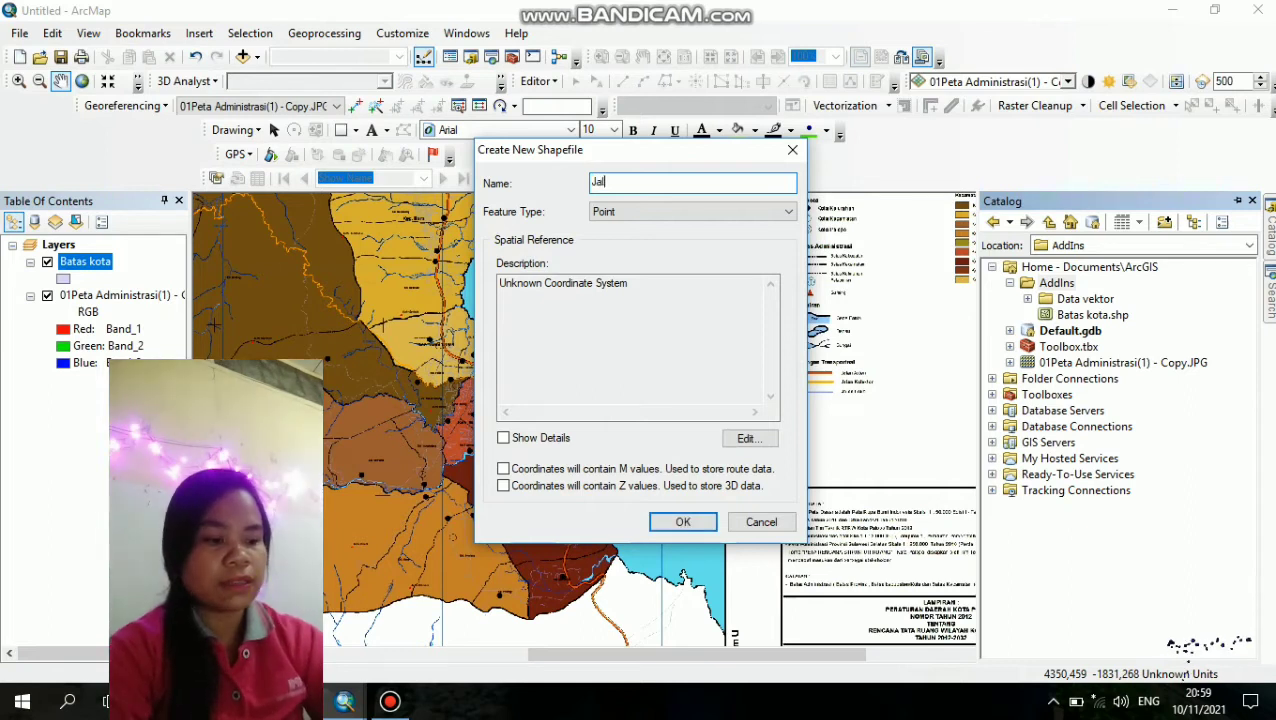
text(an aly)
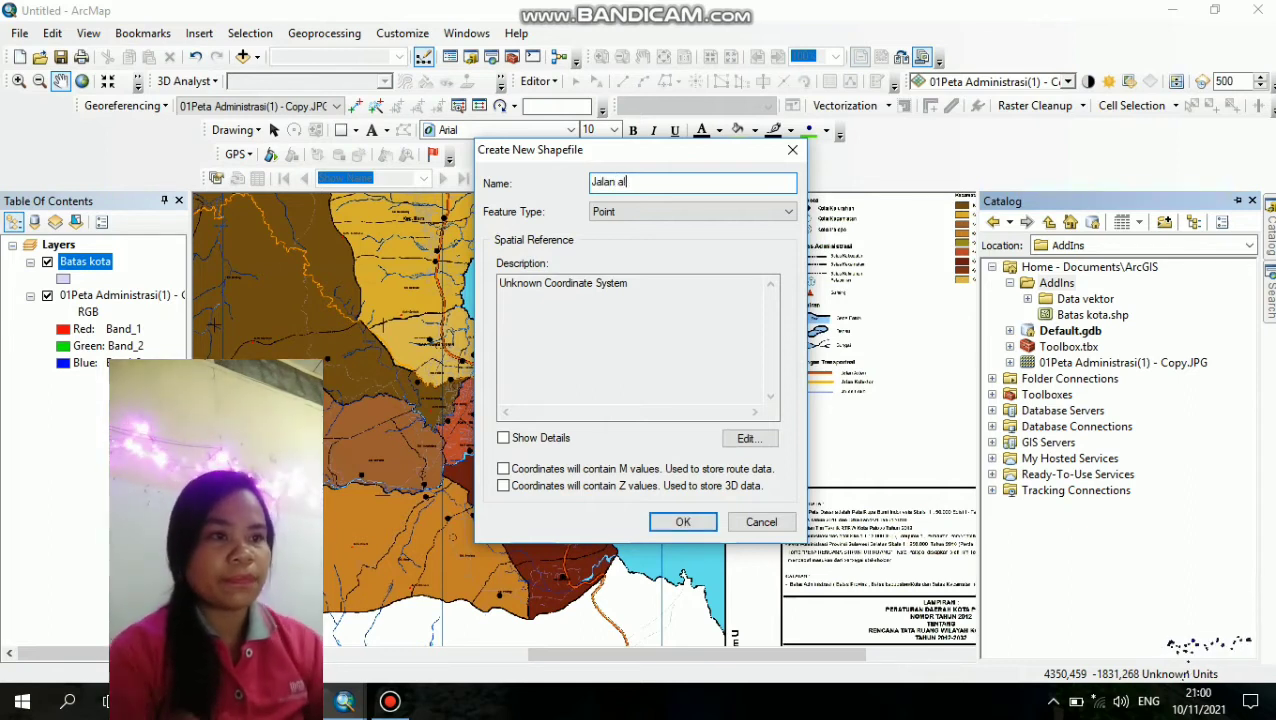
key(BackSpace)
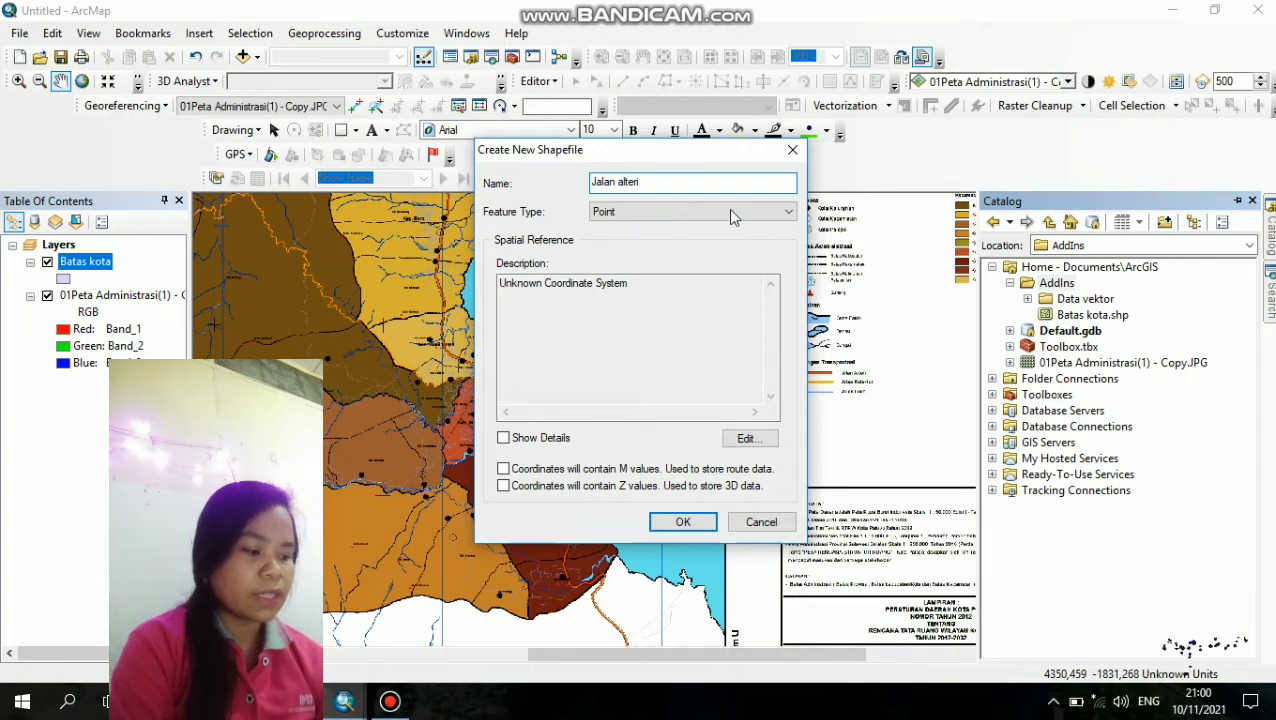
click(783, 216)
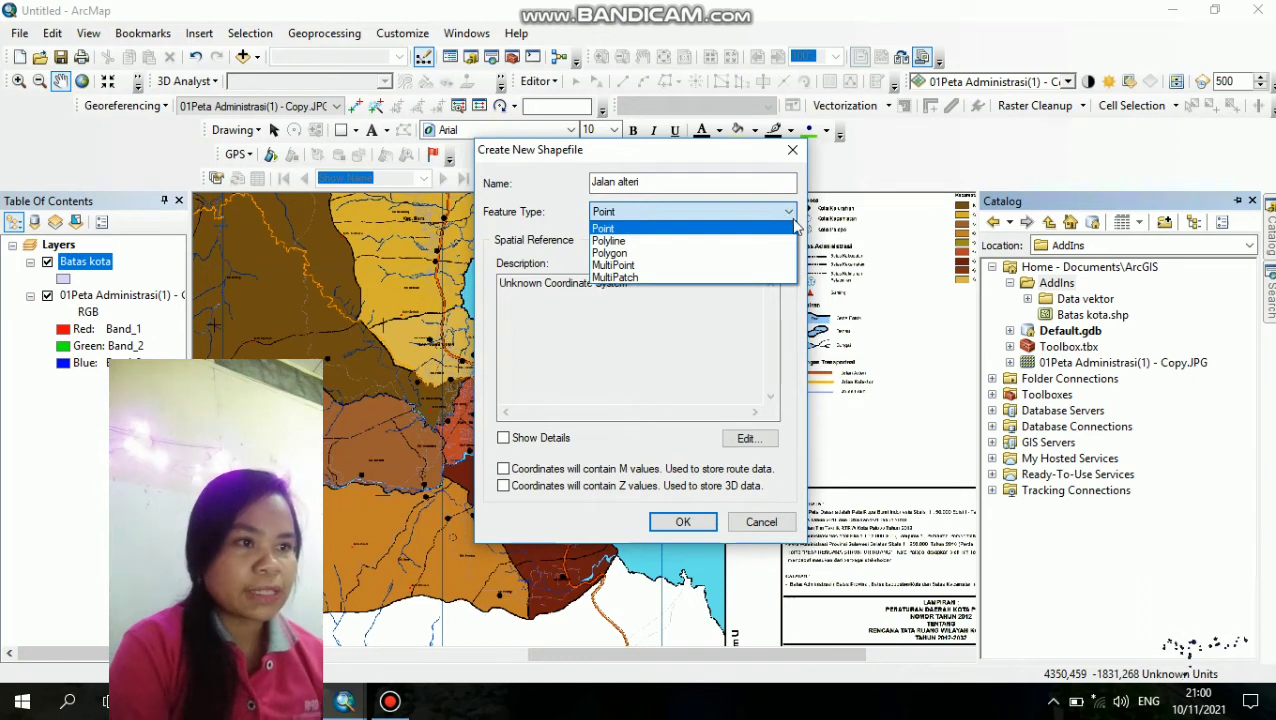
click(728, 243)
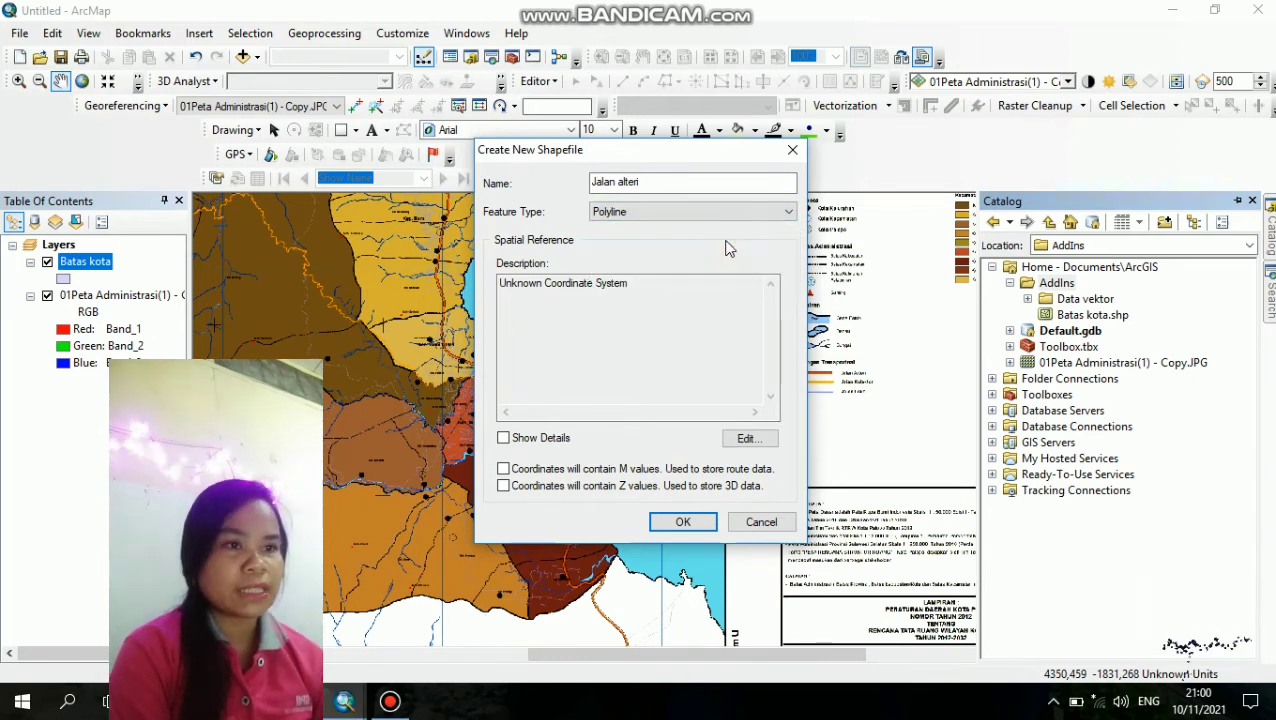
- Assign the geographic World coordinate system WGS 1984 to the Jalan alteri shapefile and create it
click(744, 438)
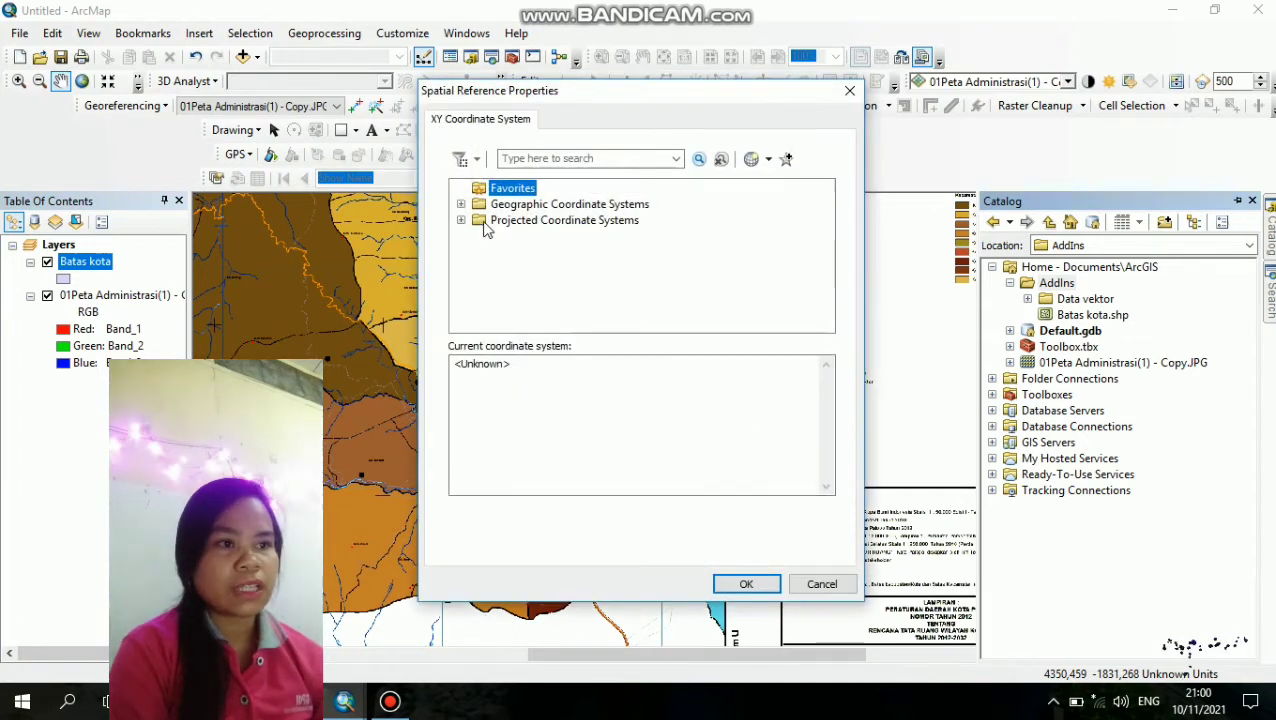
click(461, 205)
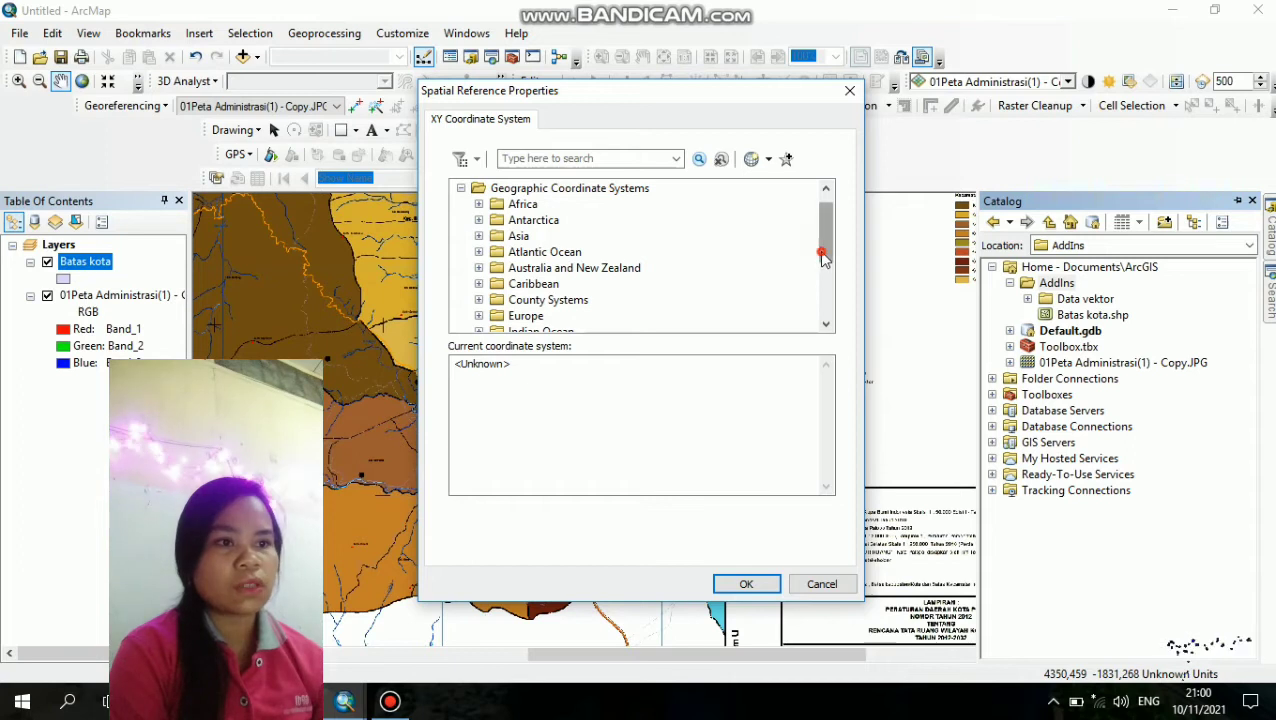
drag(823, 243, 823, 300)
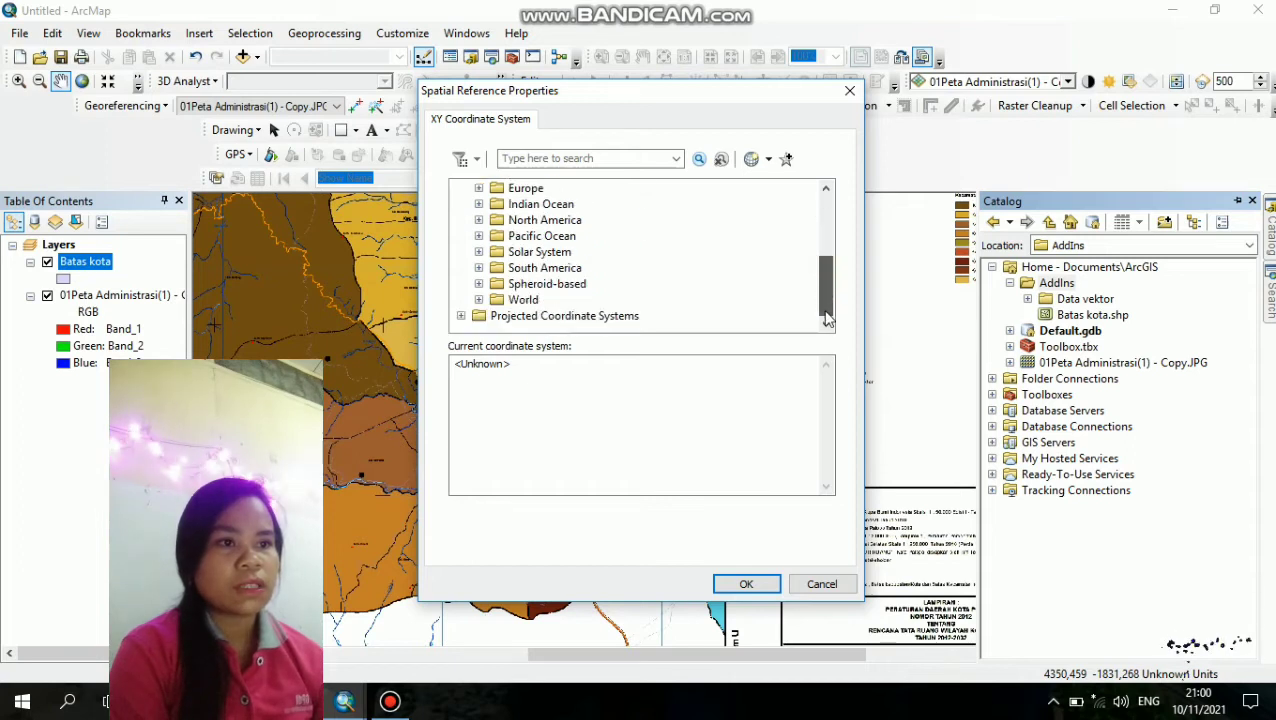
click(479, 300)
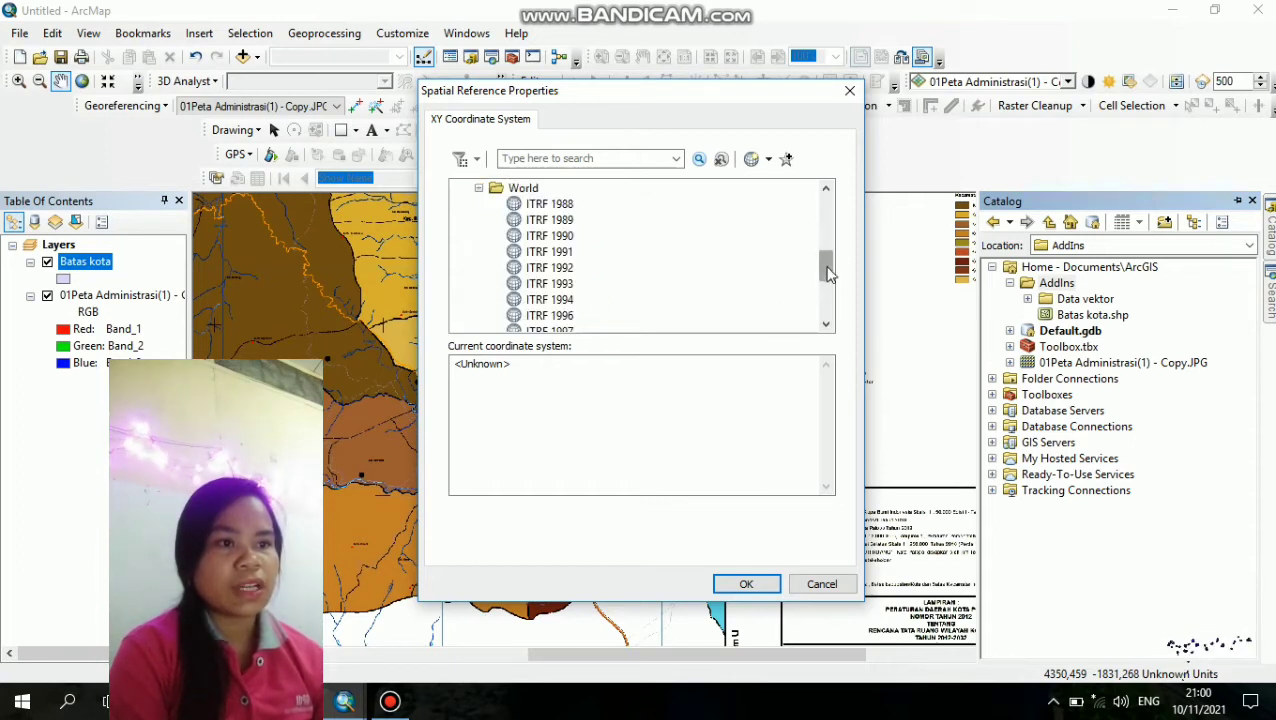
drag(826, 264, 828, 325)
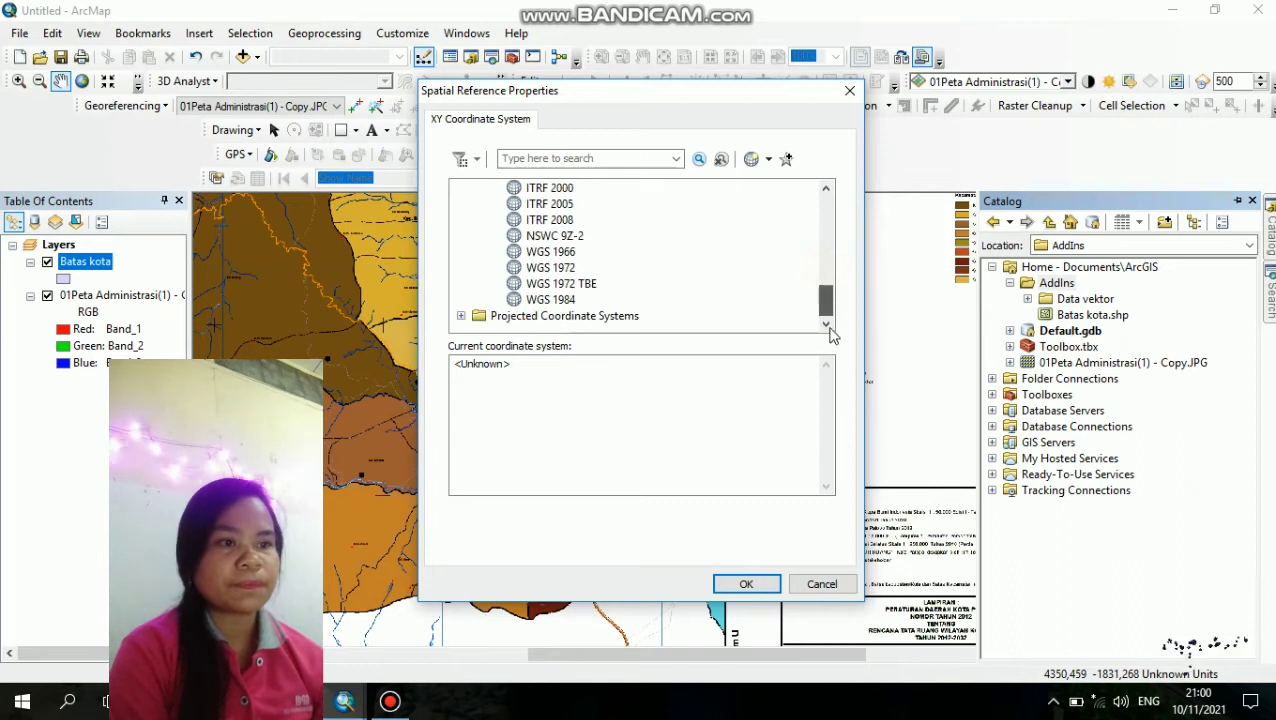
click(560, 300)
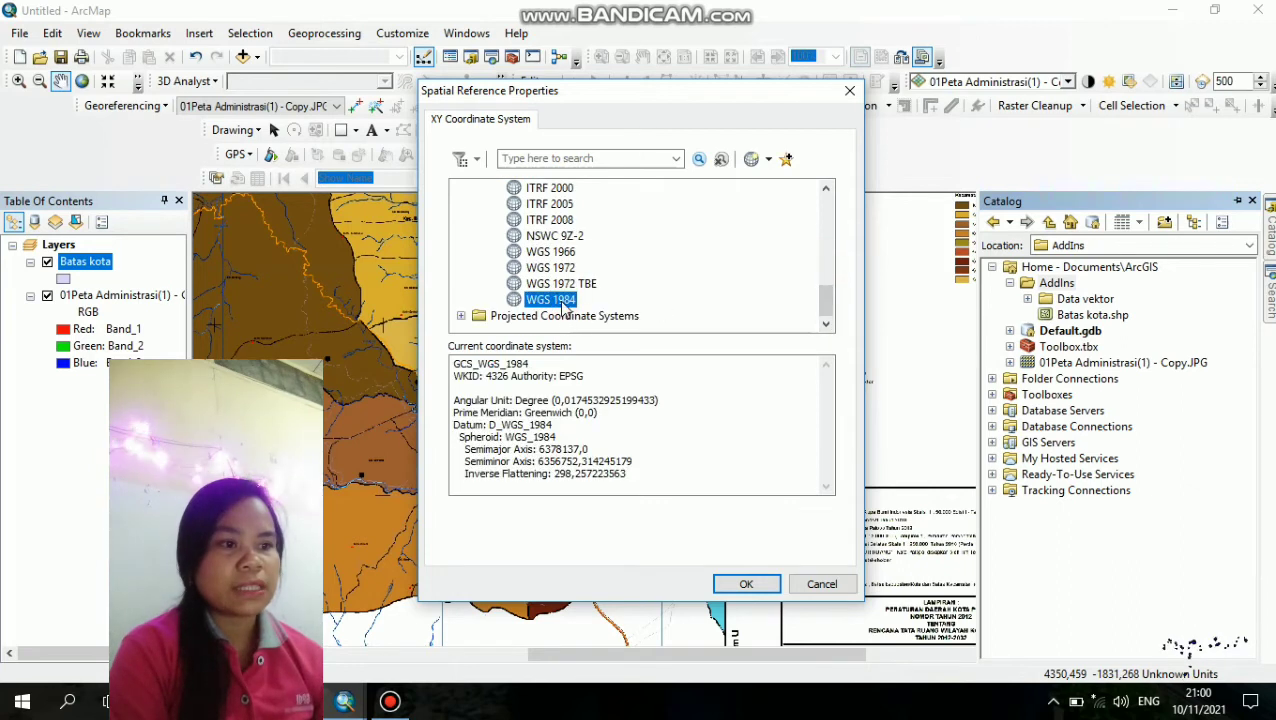
click(768, 583)
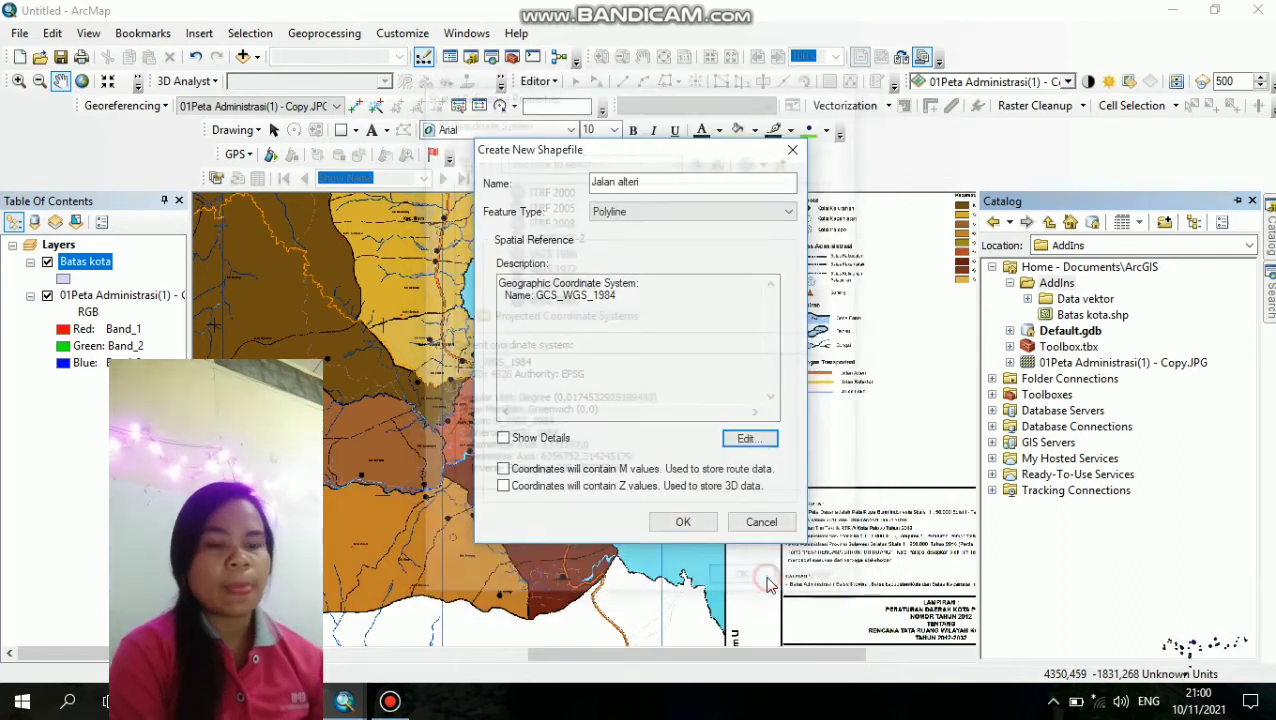
click(683, 524)
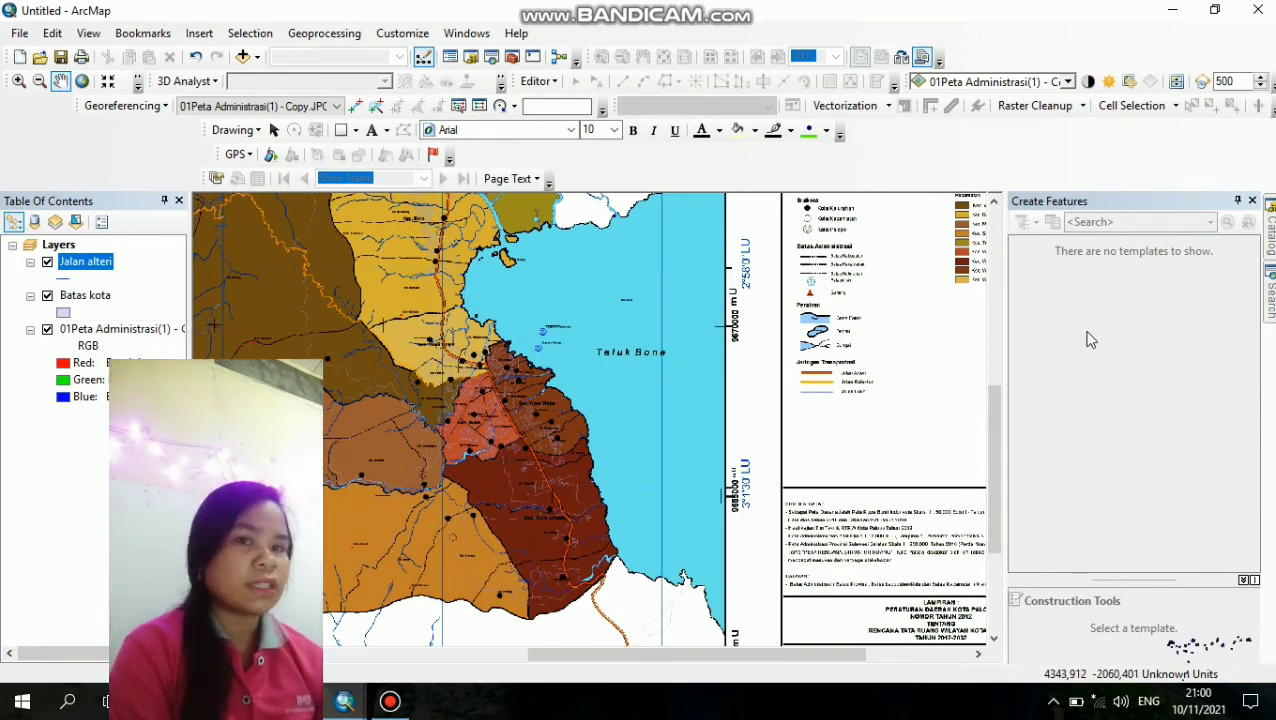
- Start creating another shapefile in the AddIns folder of the Catalog, alongside Batas kota and Jalan alteri
click(1268, 252)
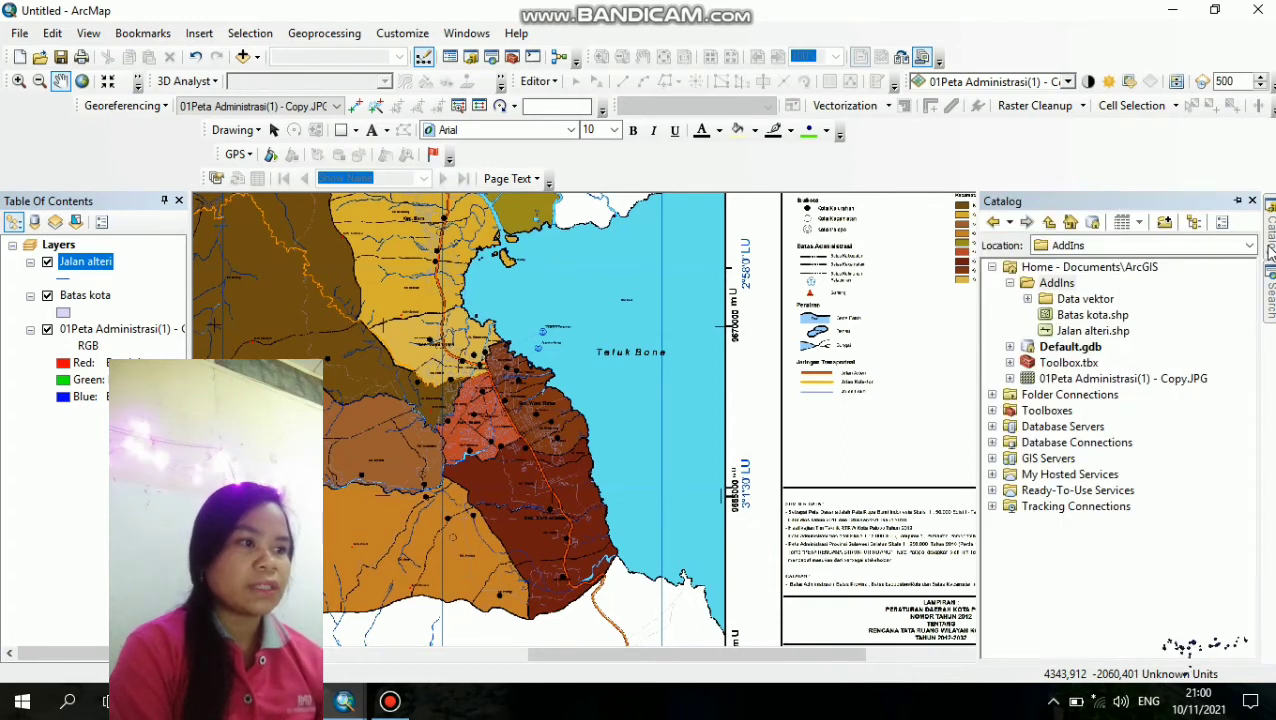
click(1062, 285)
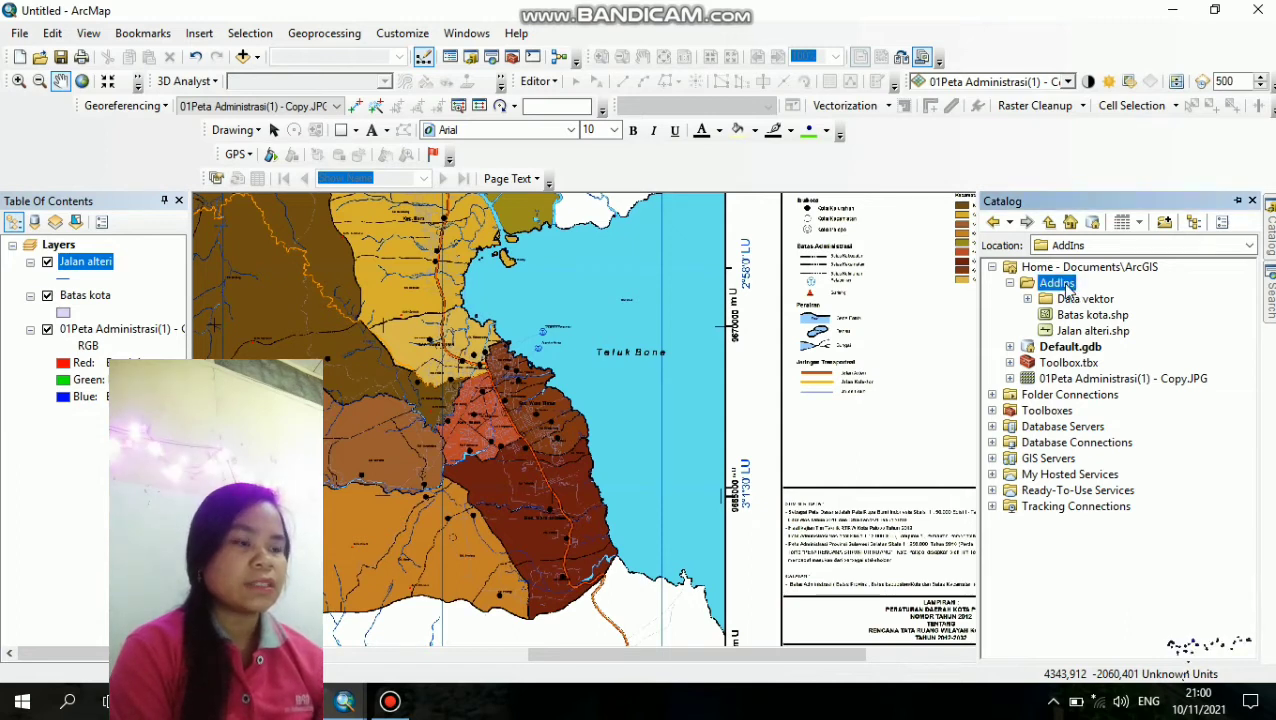
right_click(1073, 289)
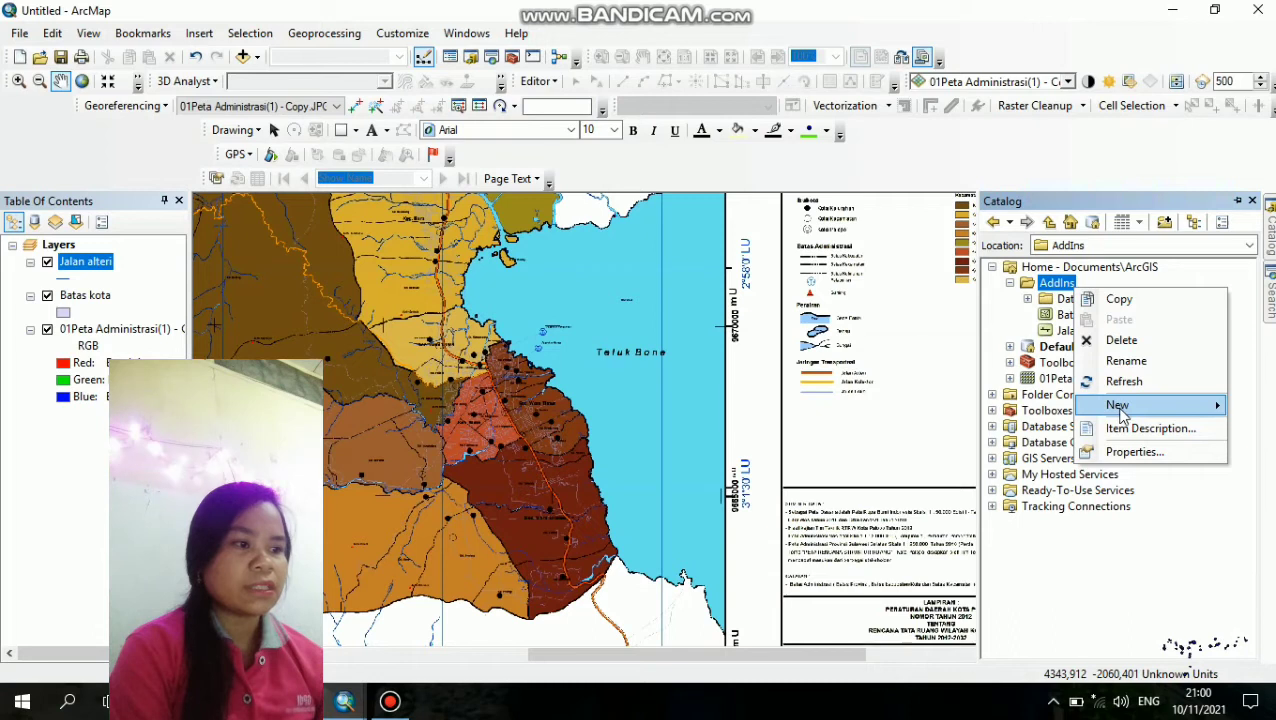
mouse_move(1122, 414)
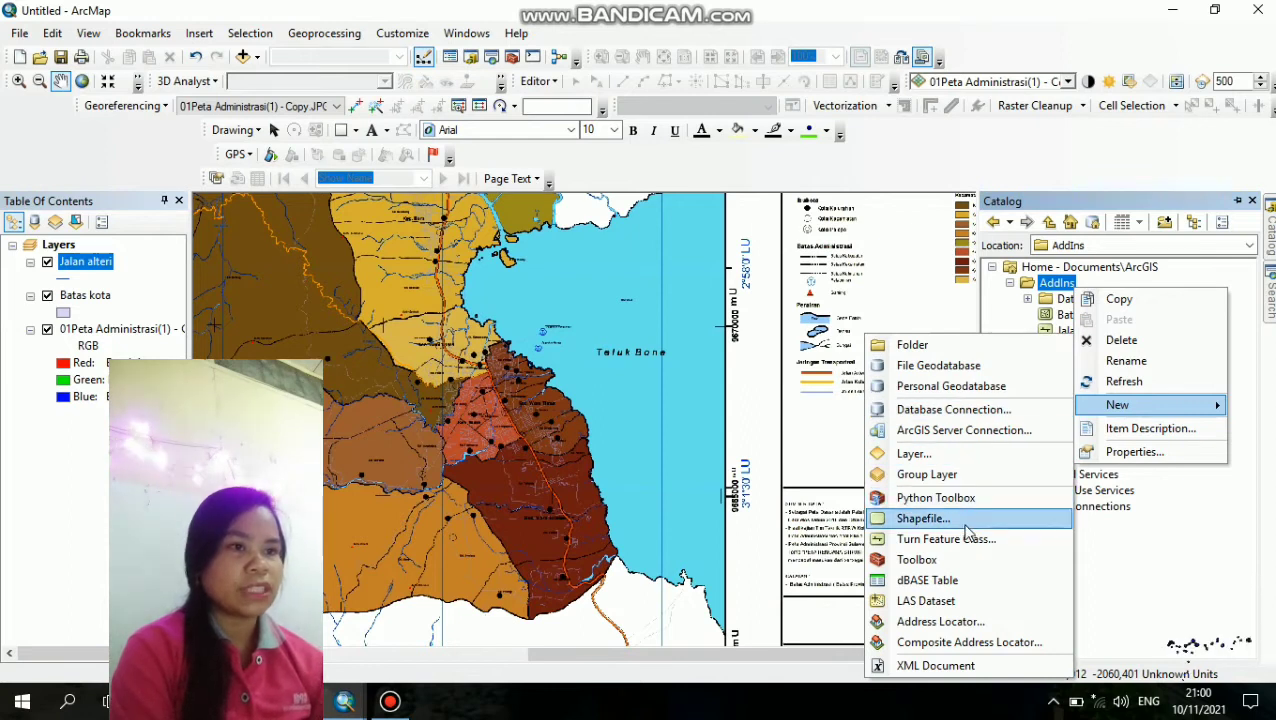
click(966, 520)
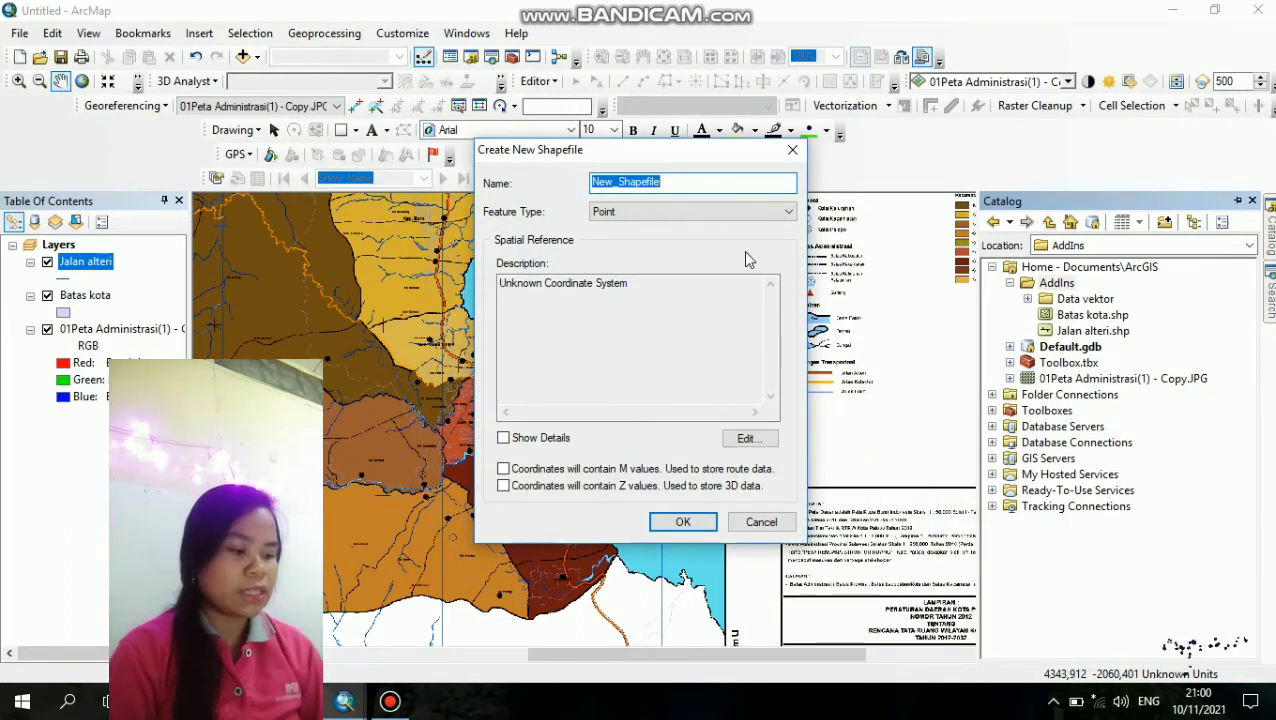
- Name the new shapefile Jalan kolektor and set its feature type to Polyline
key(BackSpace)
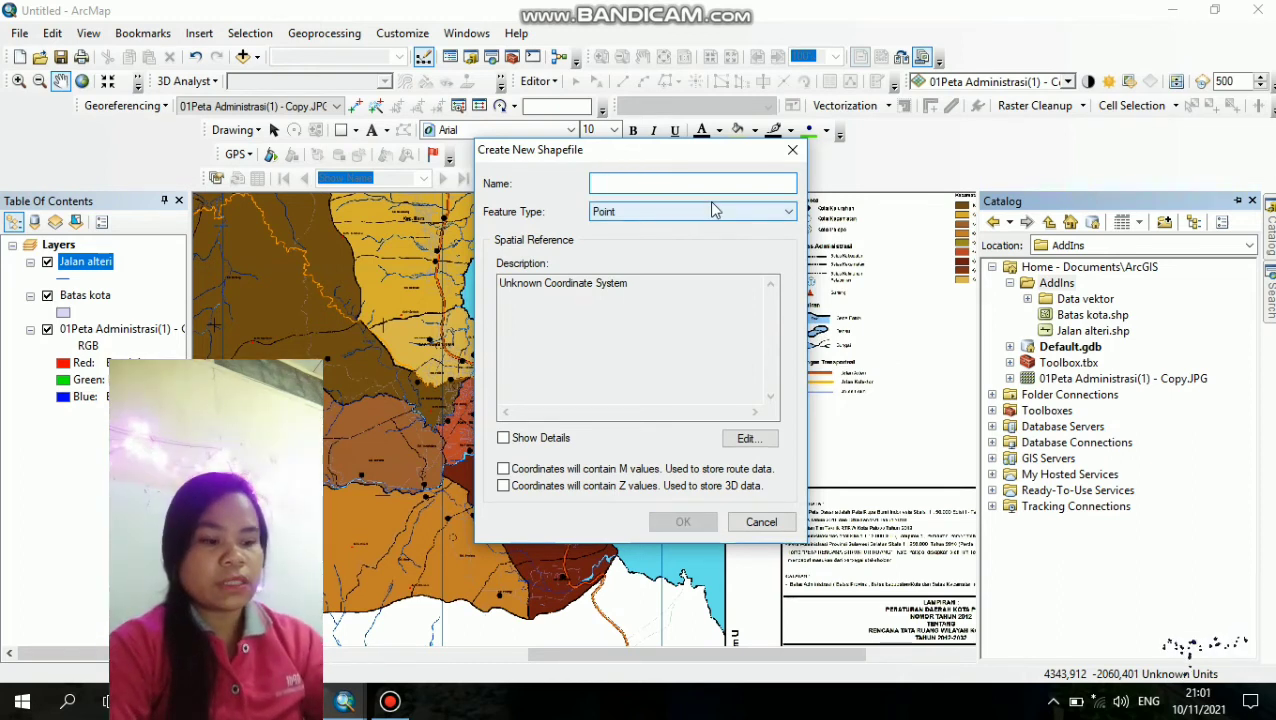
text(J)
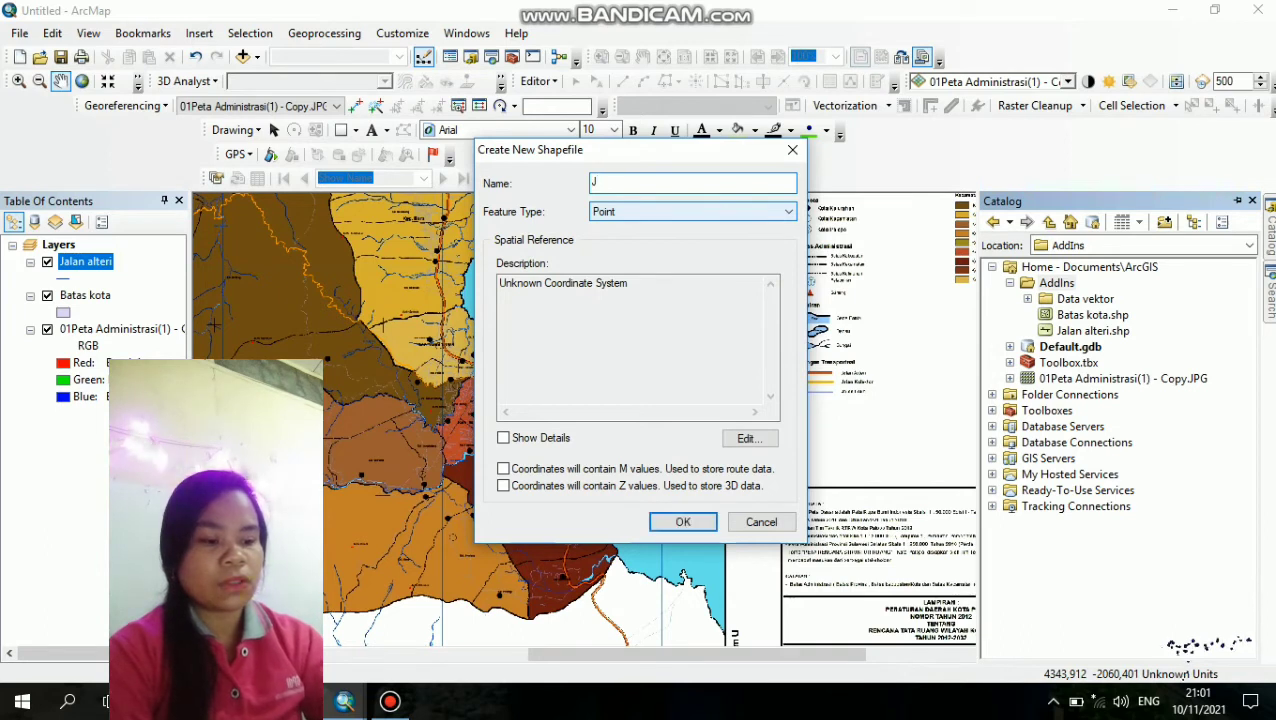
text(alan)
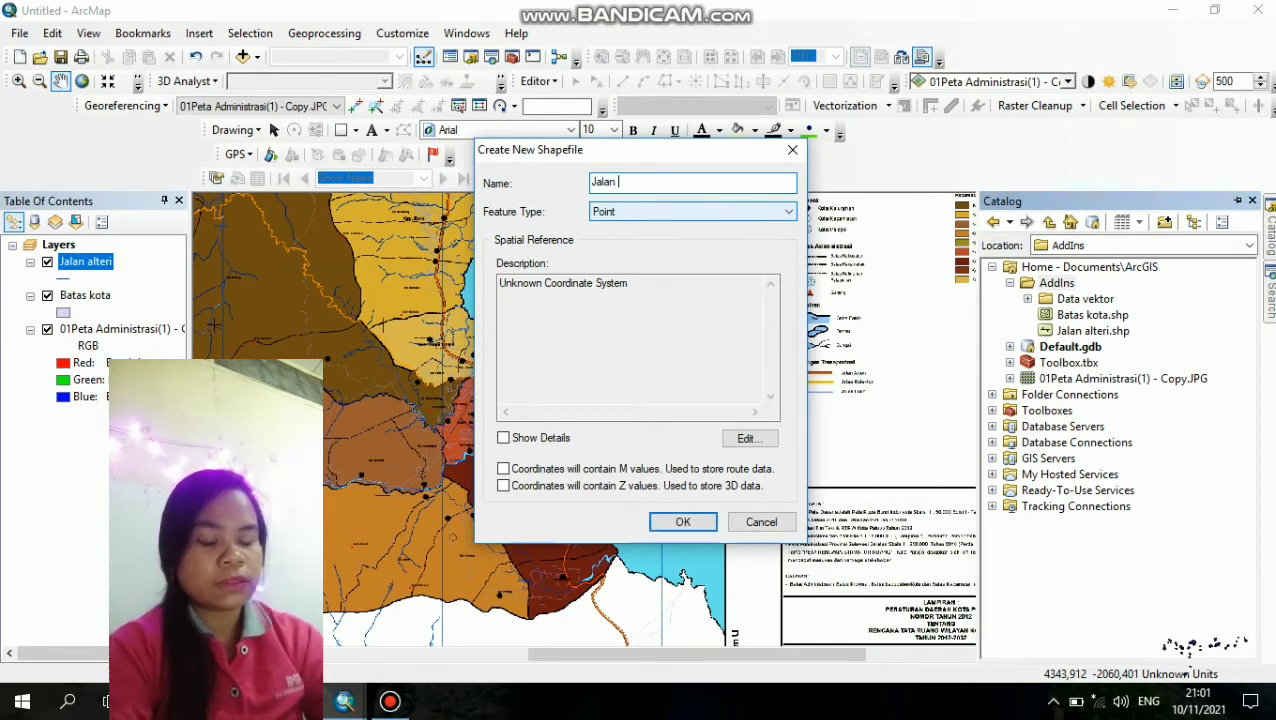
text( kolektoe)
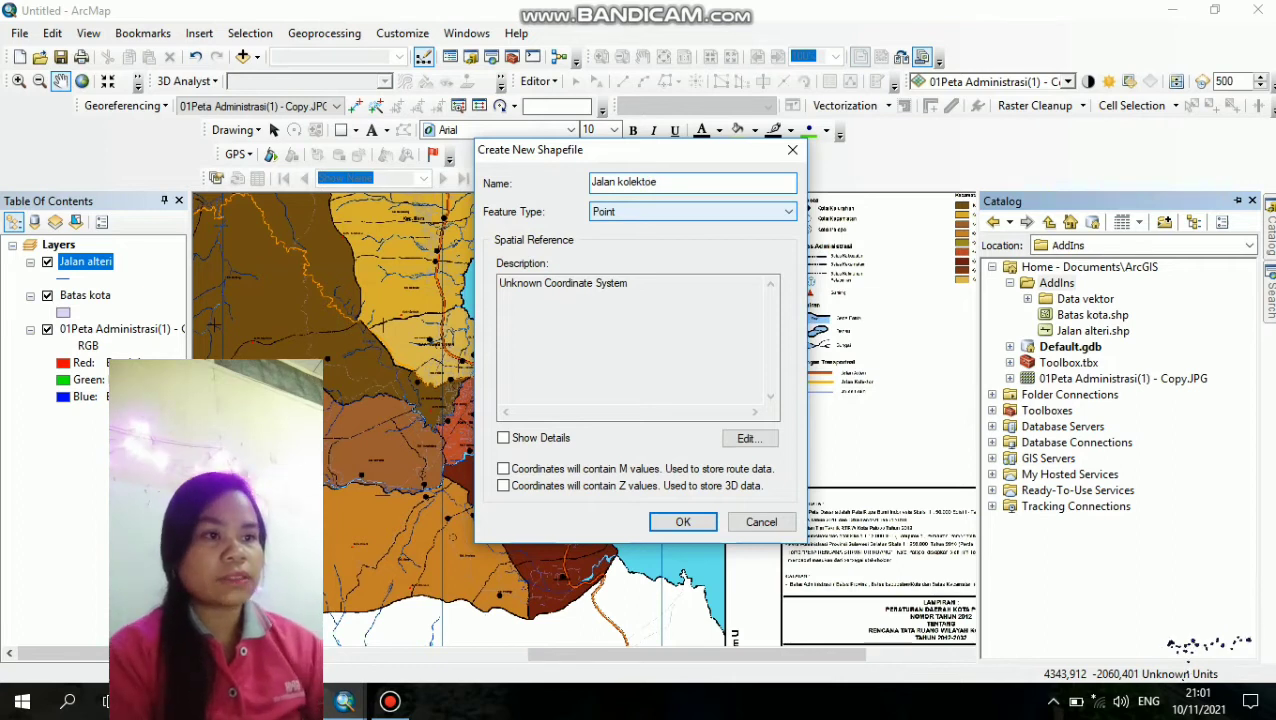
key(BackSpace)
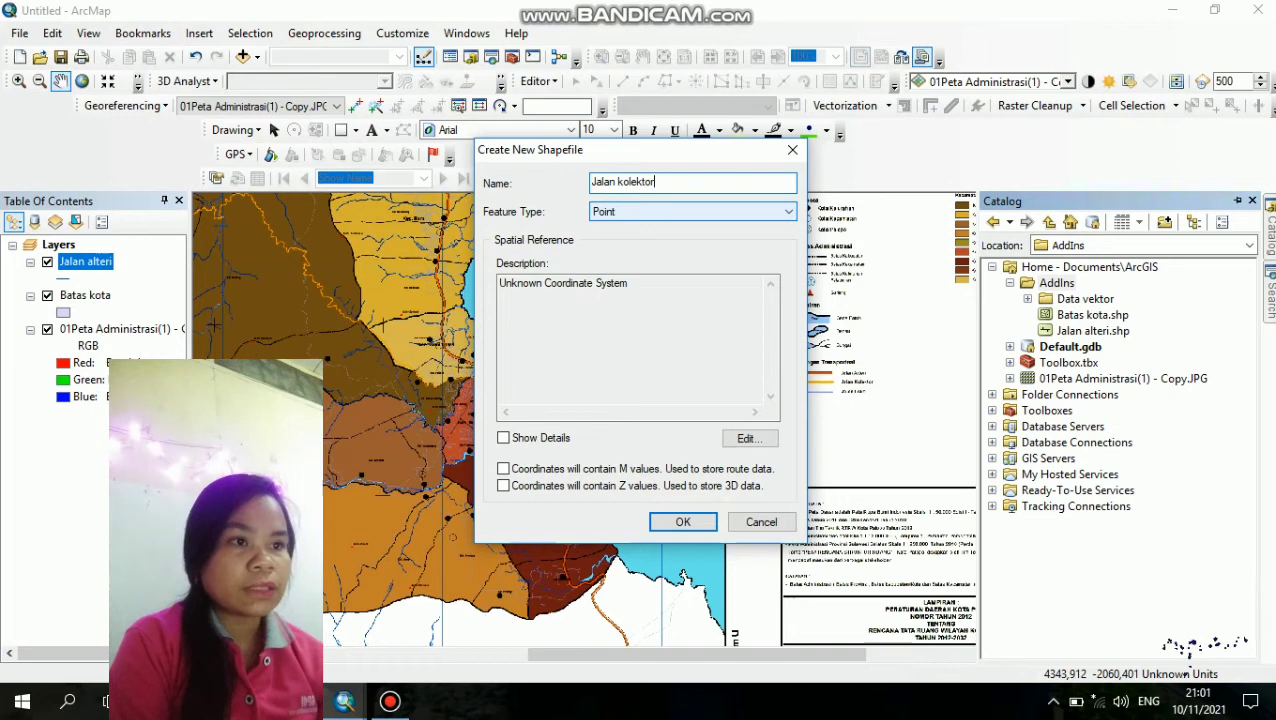
click(750, 214)
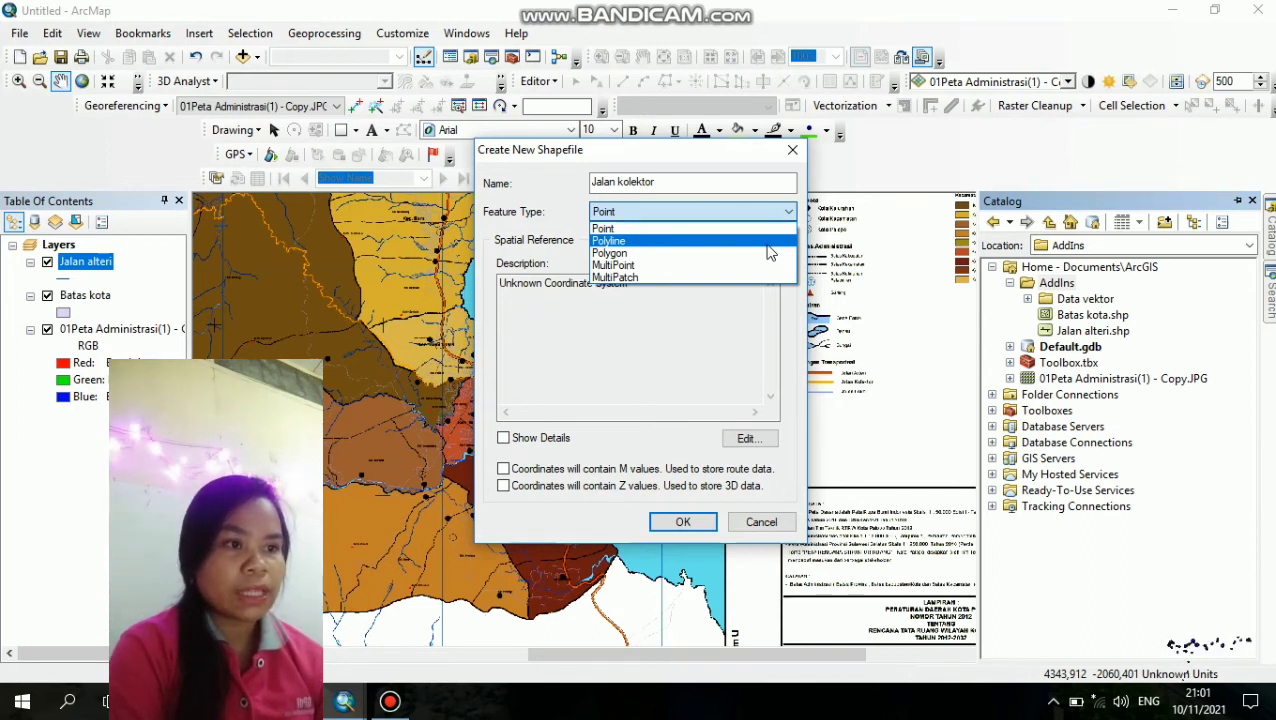
click(768, 245)
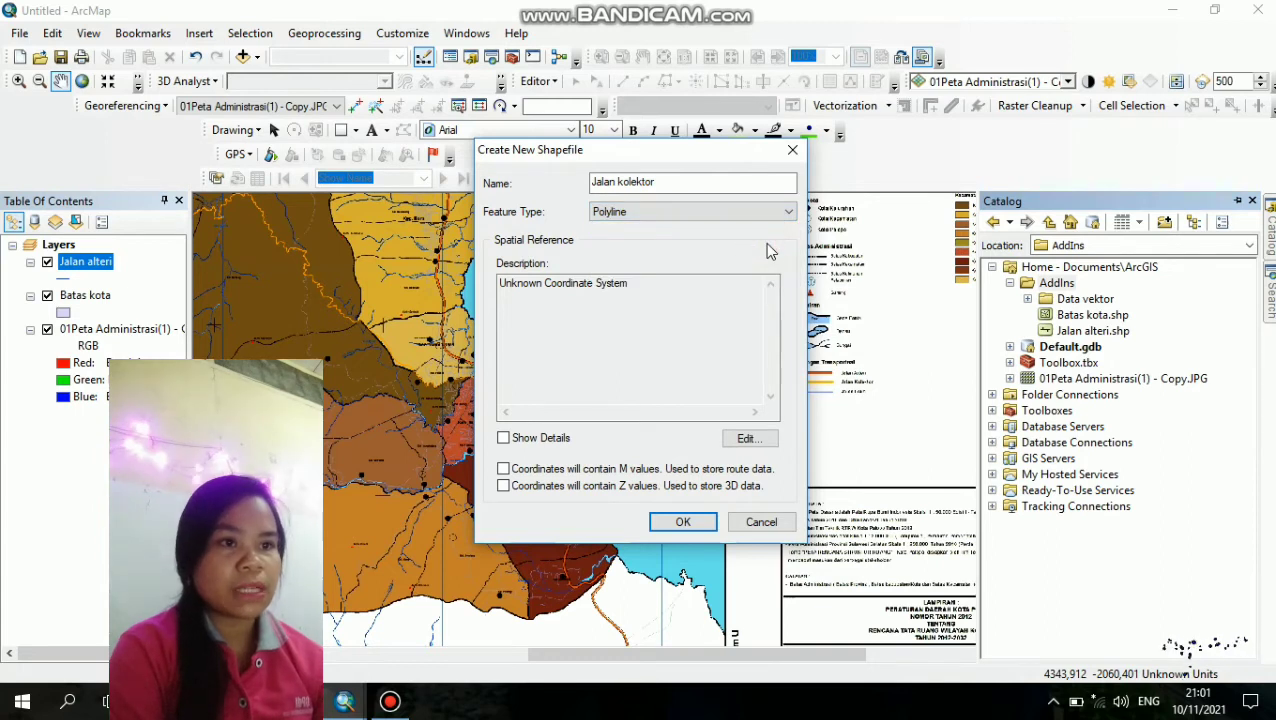
- Assign the geographic World coordinate system WGS 1984 to the Jalan kolektor shapefile and create it
click(748, 439)
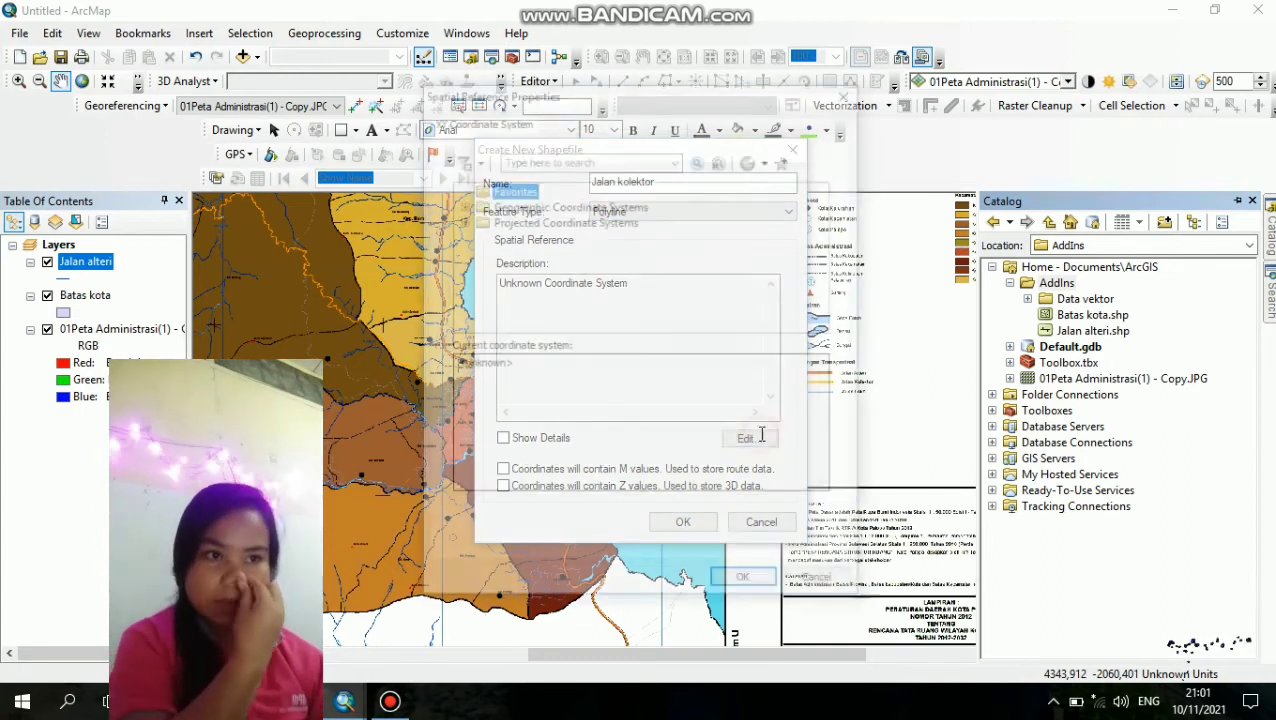
click(461, 204)
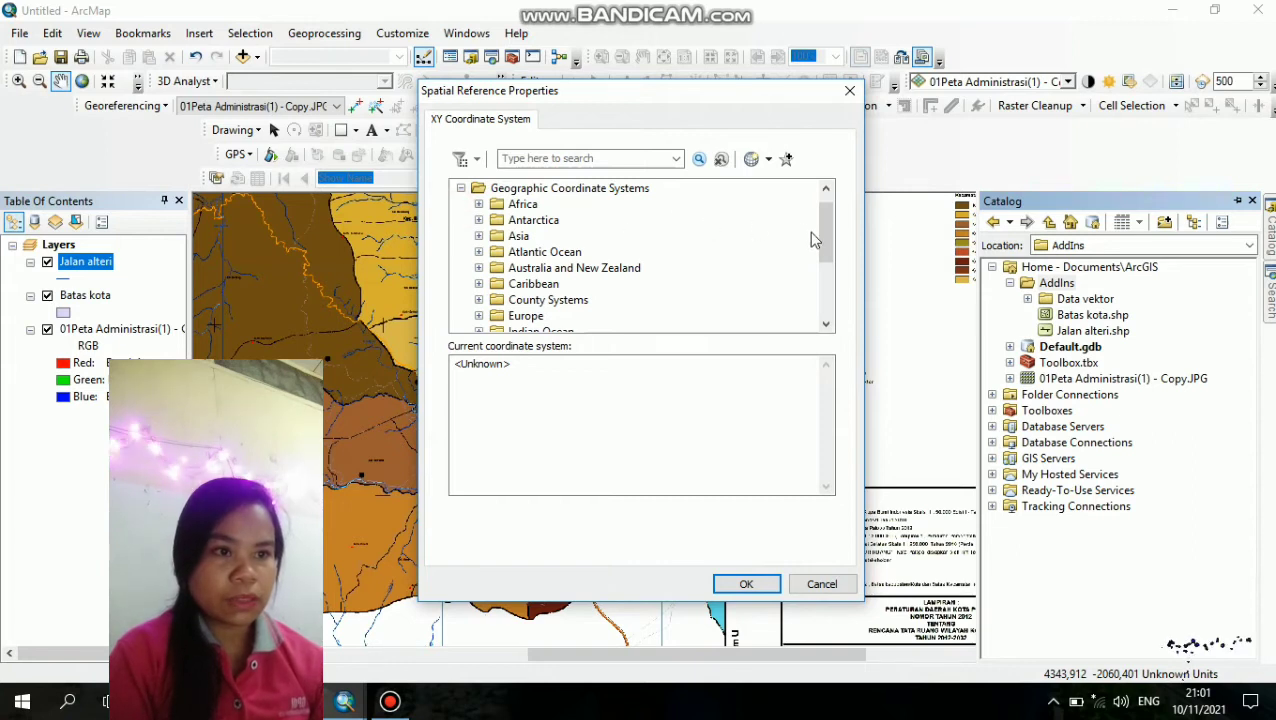
drag(827, 243, 829, 320)
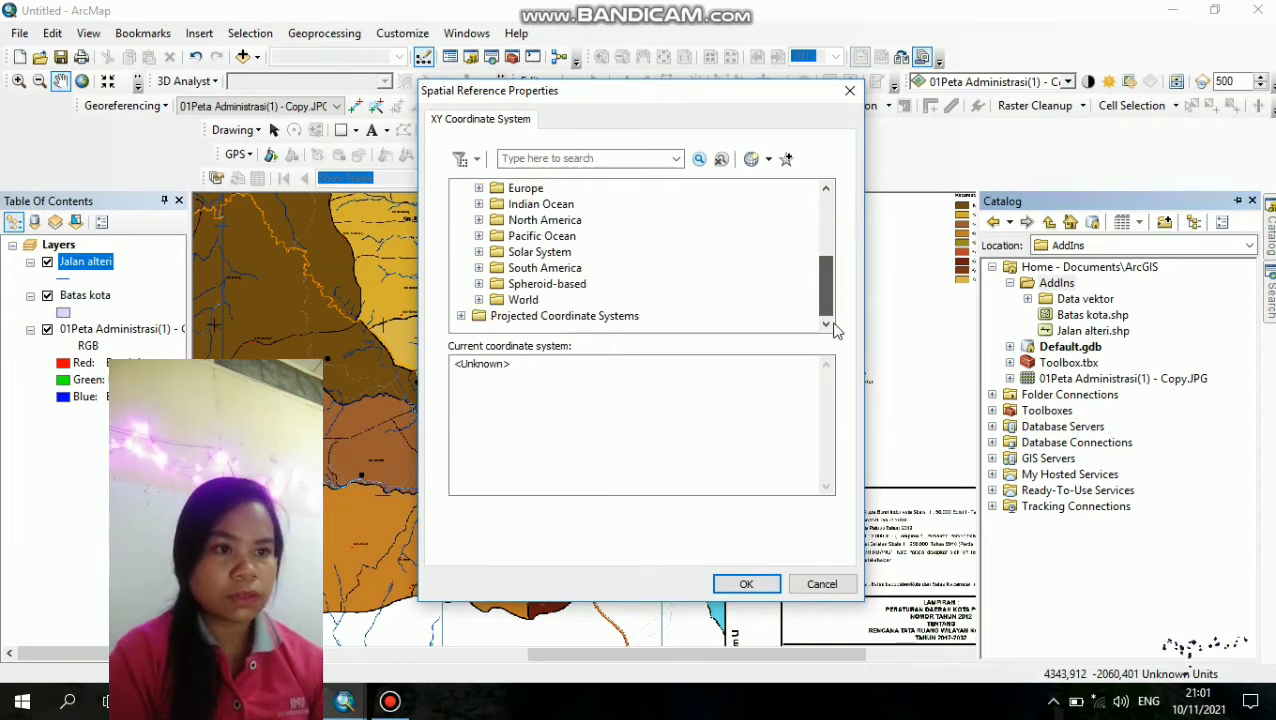
click(479, 300)
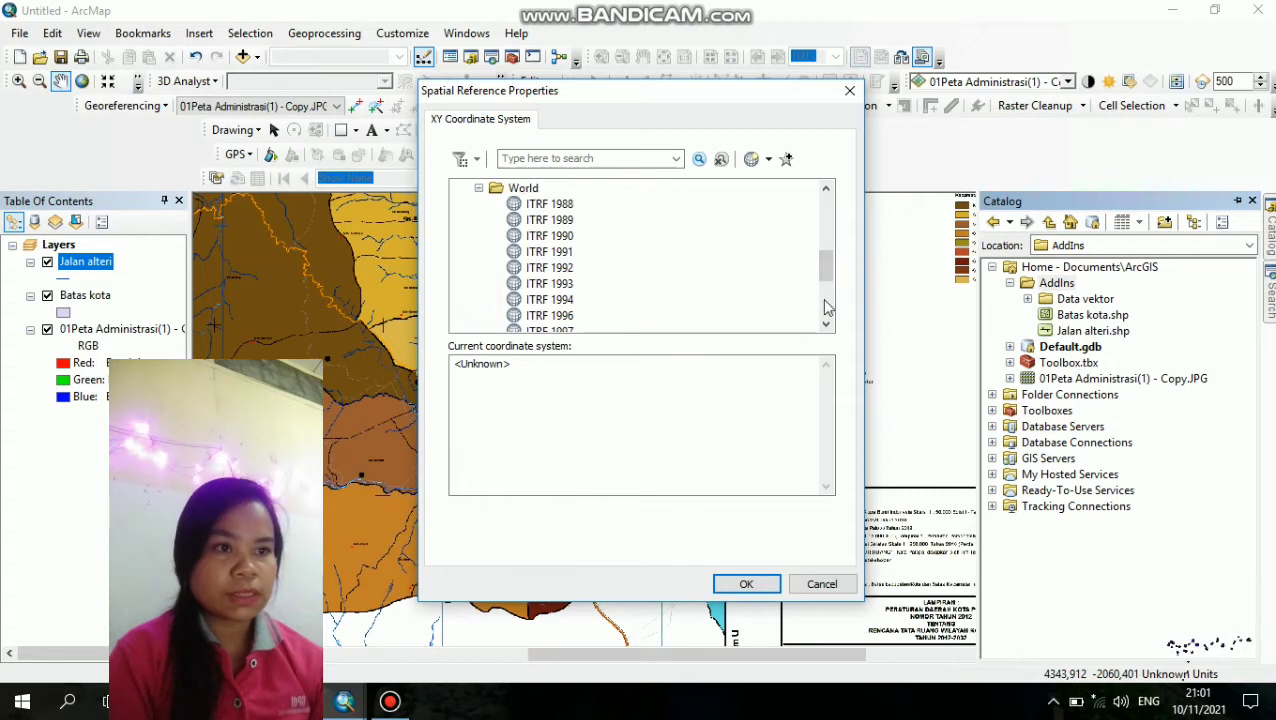
drag(826, 266, 826, 300)
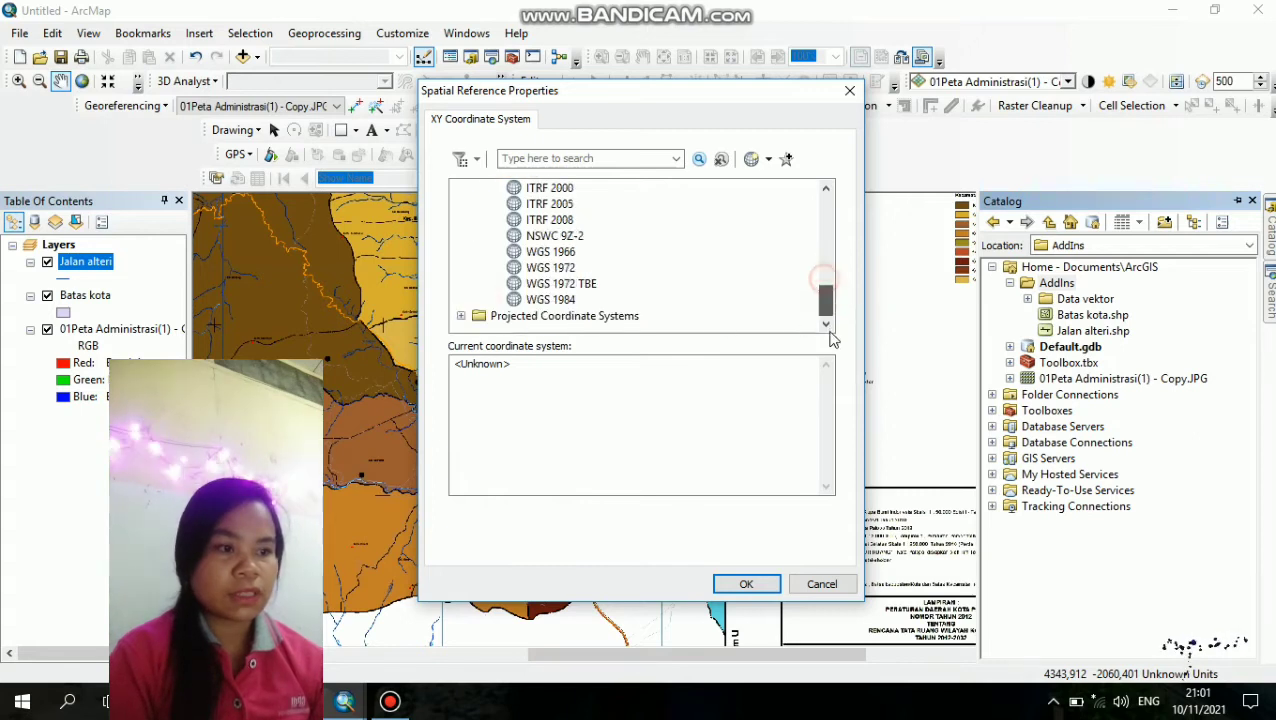
click(539, 300)
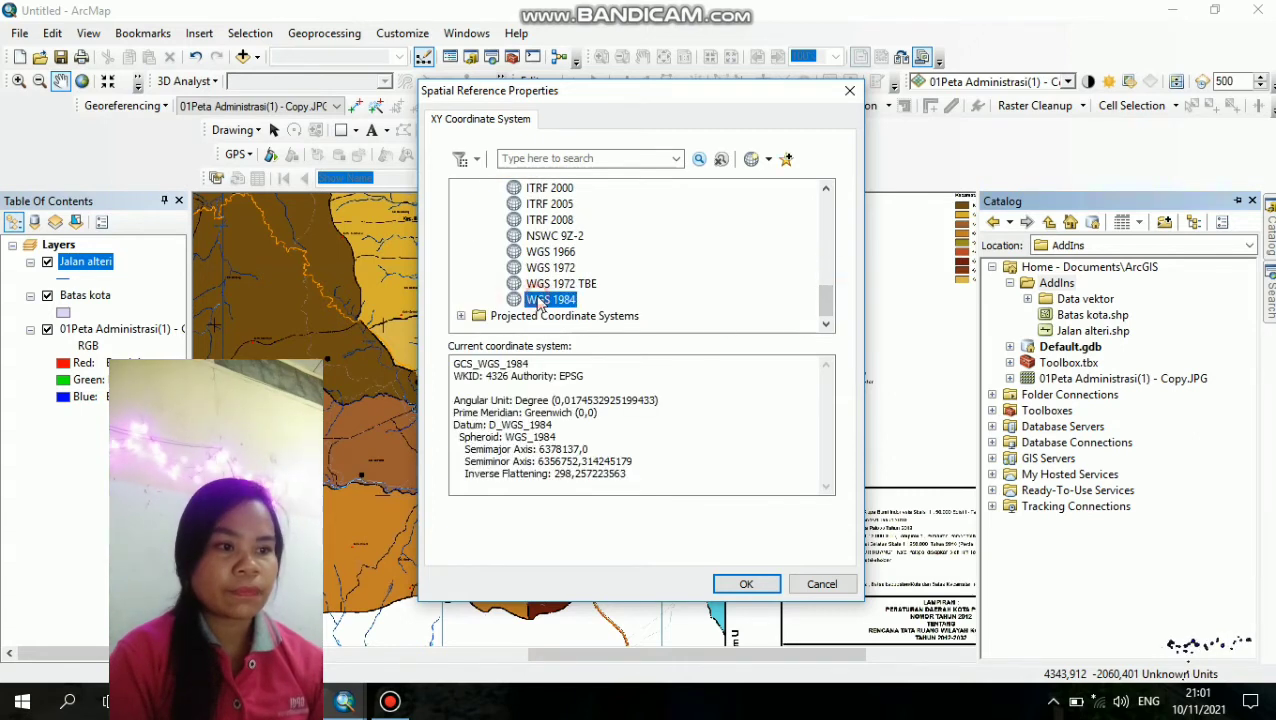
click(748, 584)
click(690, 521)
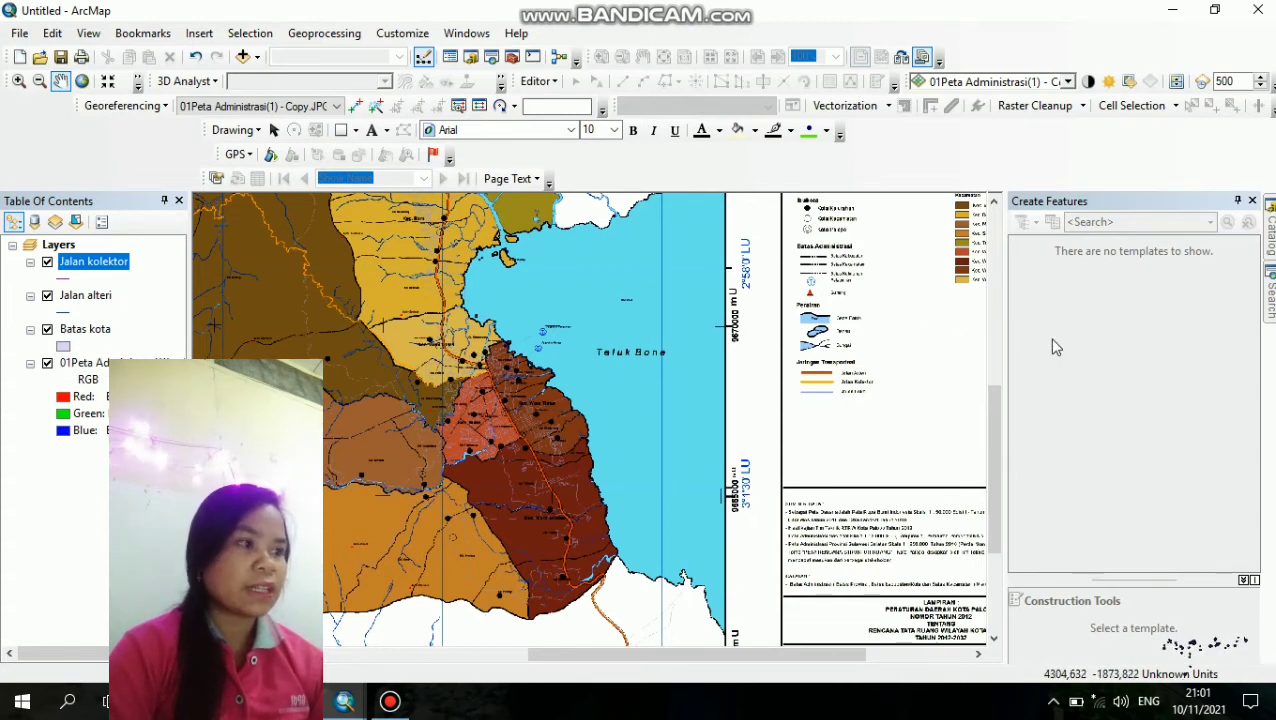
- Start creating a further shapefile in the AddIns folder of the Catalog, alongside Jalan kolektor
click(1268, 242)
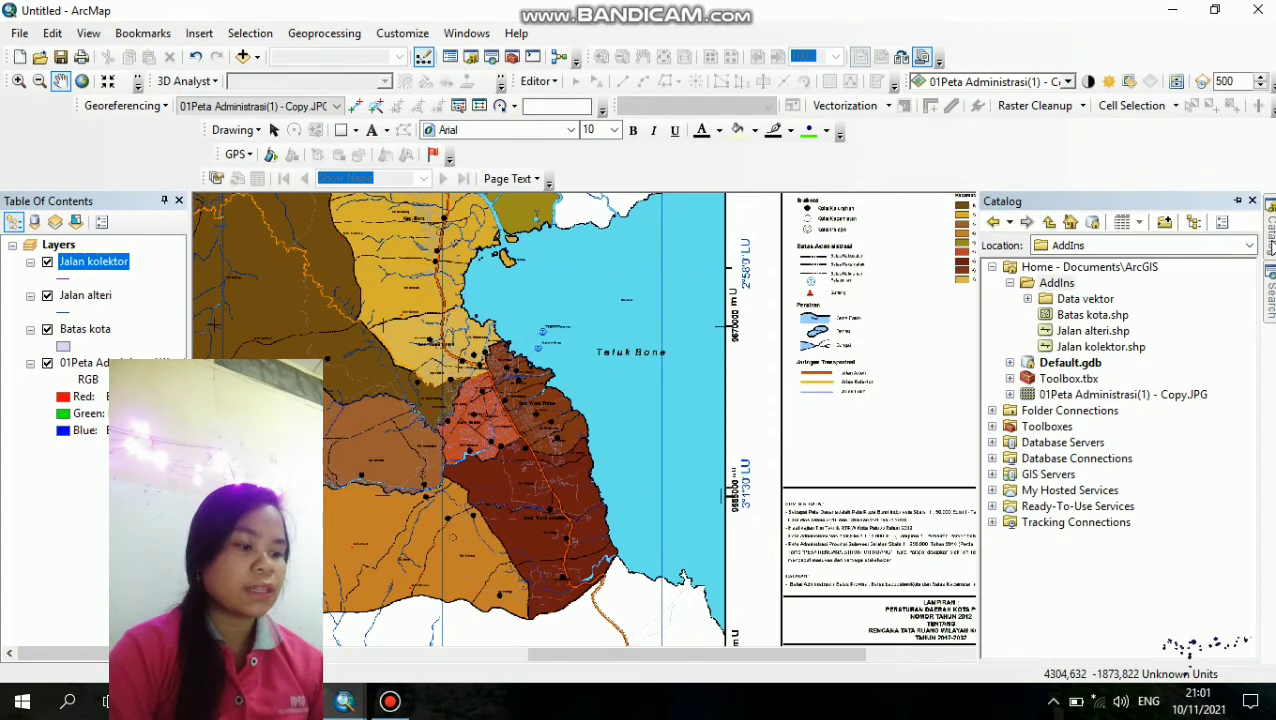
click(1078, 287)
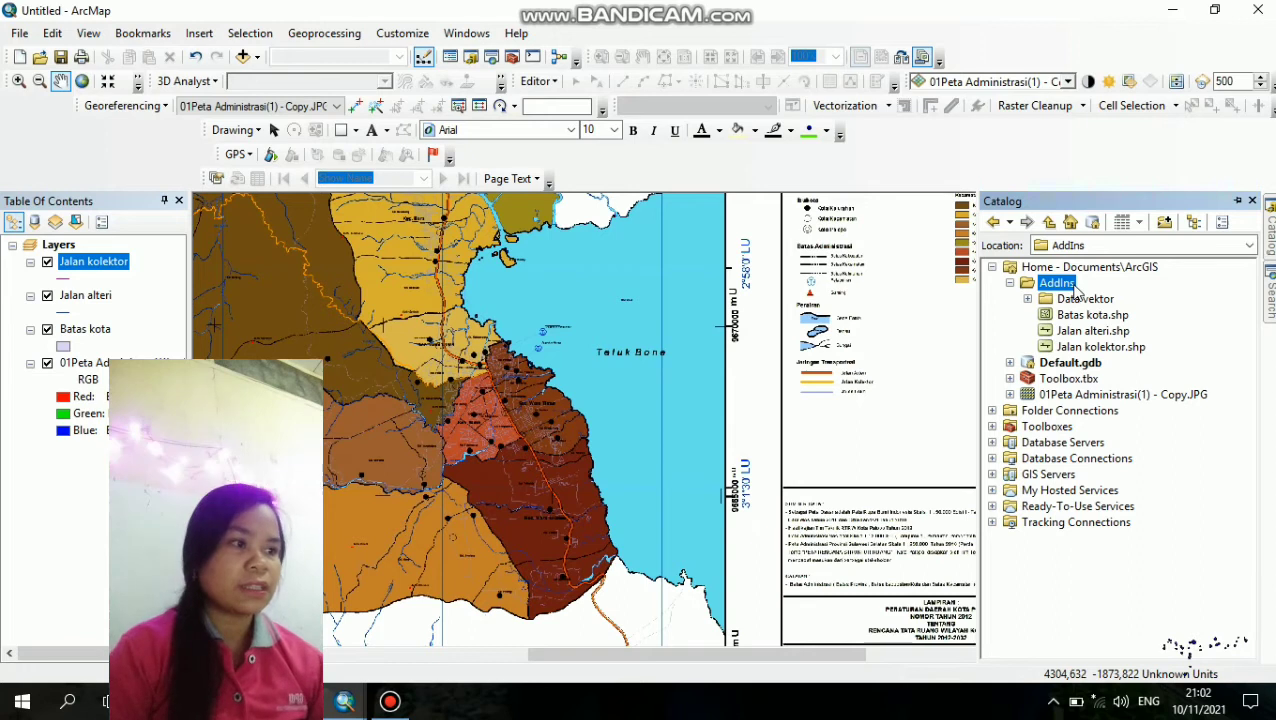
right_click(1076, 287)
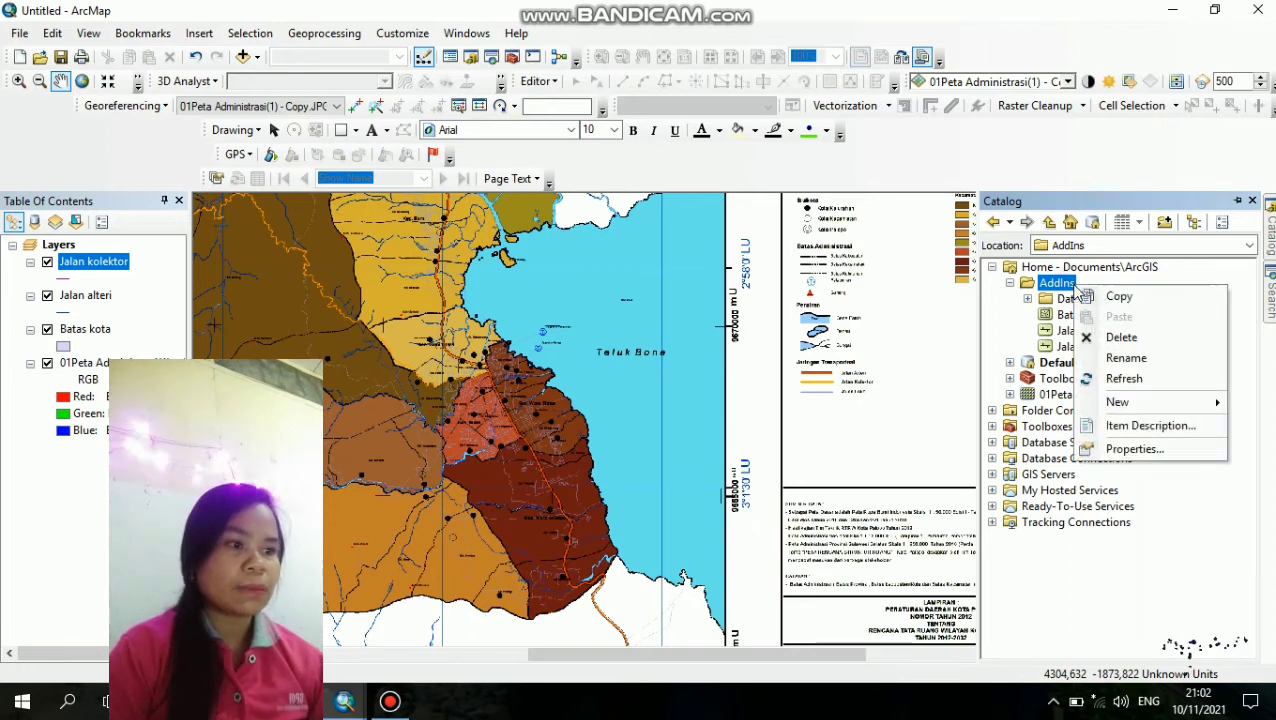
mouse_move(1116, 401)
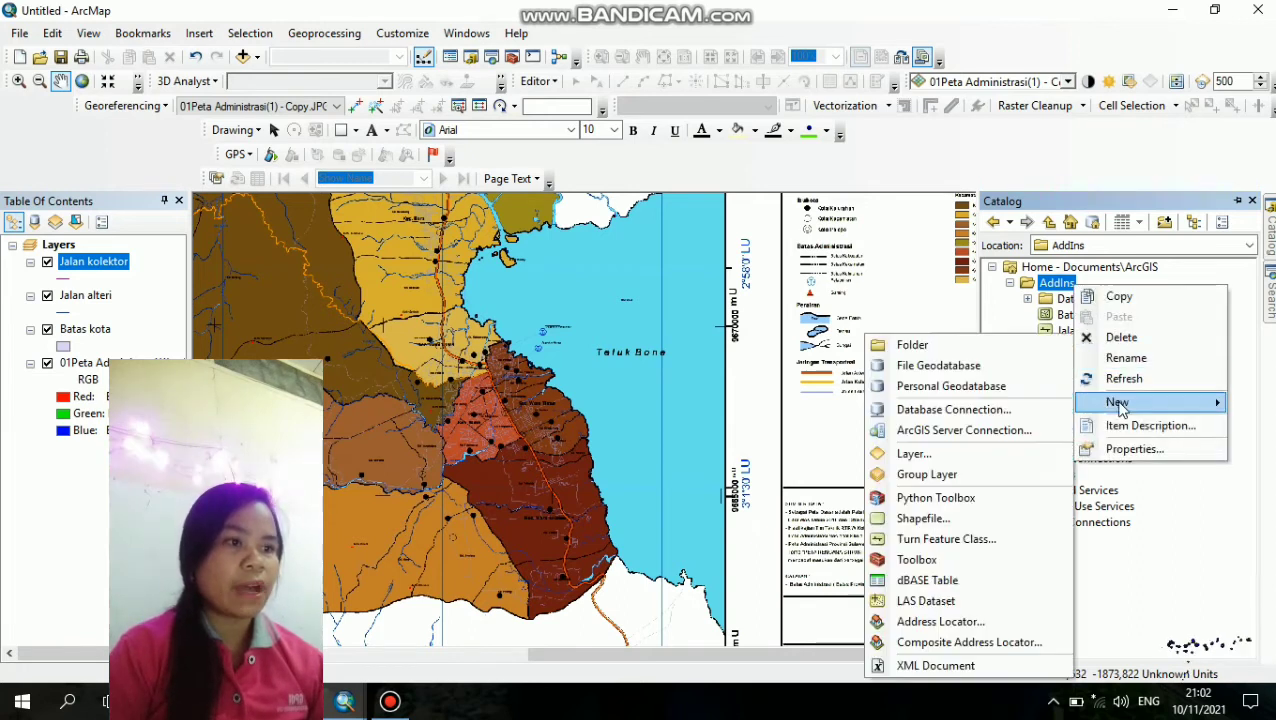
click(921, 524)
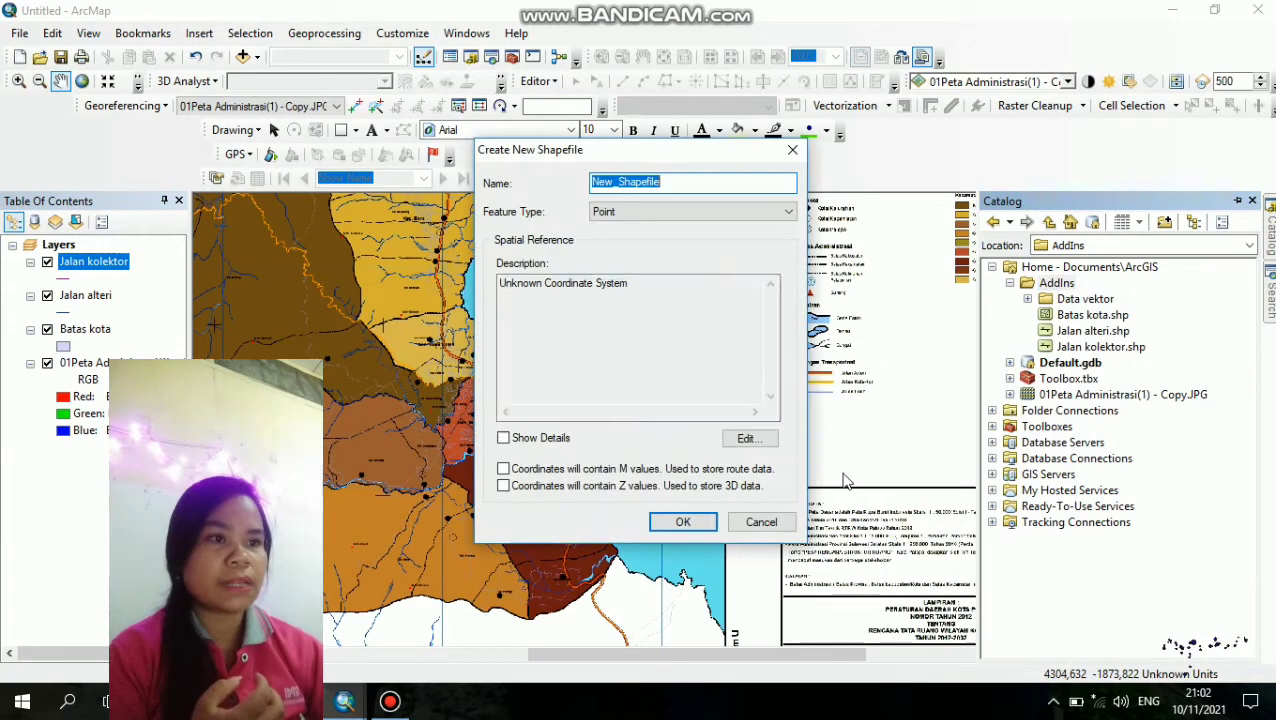
- Name the new shapefile Kota kecemata and set its feature type to Point
click(636, 212)
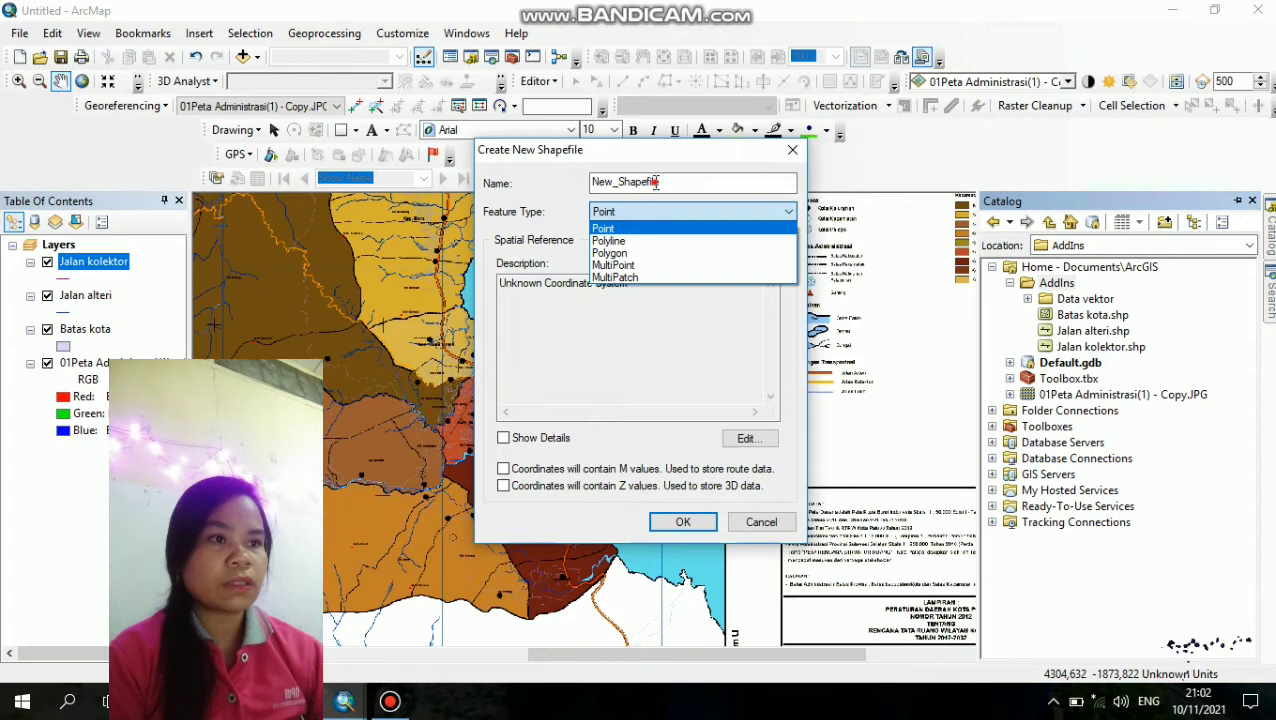
click(630, 185)
drag(594, 183, 656, 185)
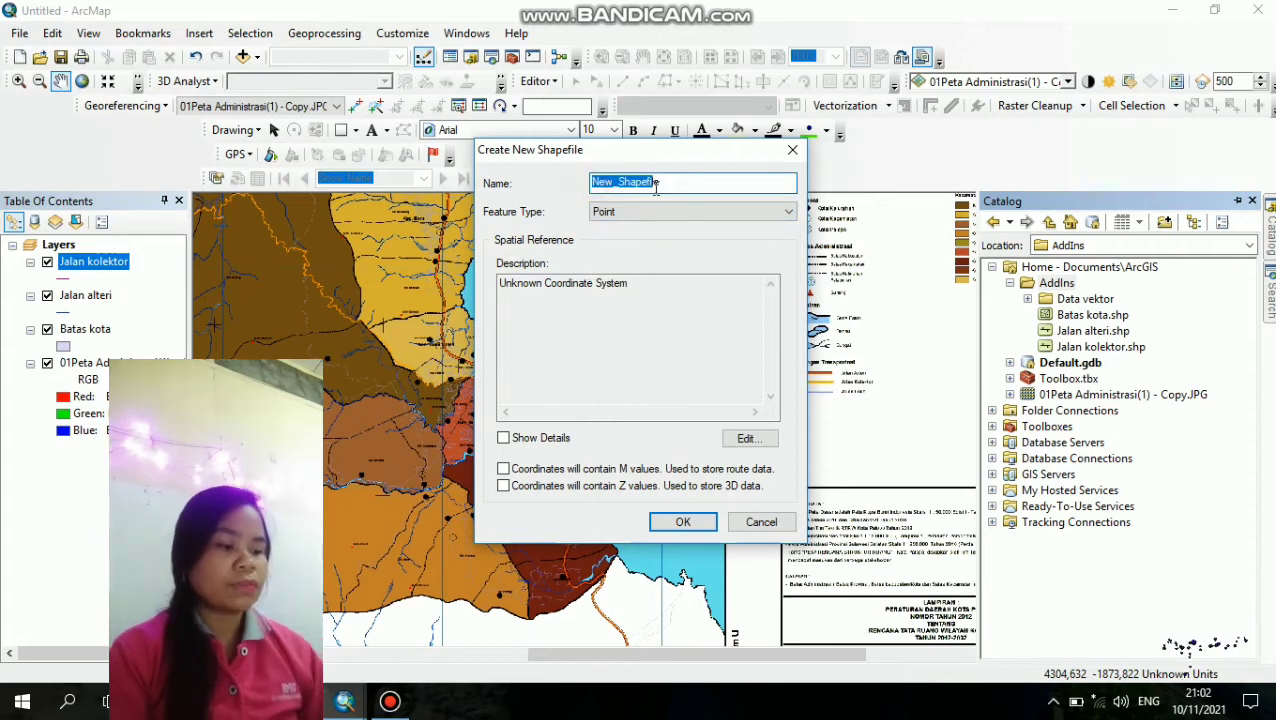
key(BackSpace)
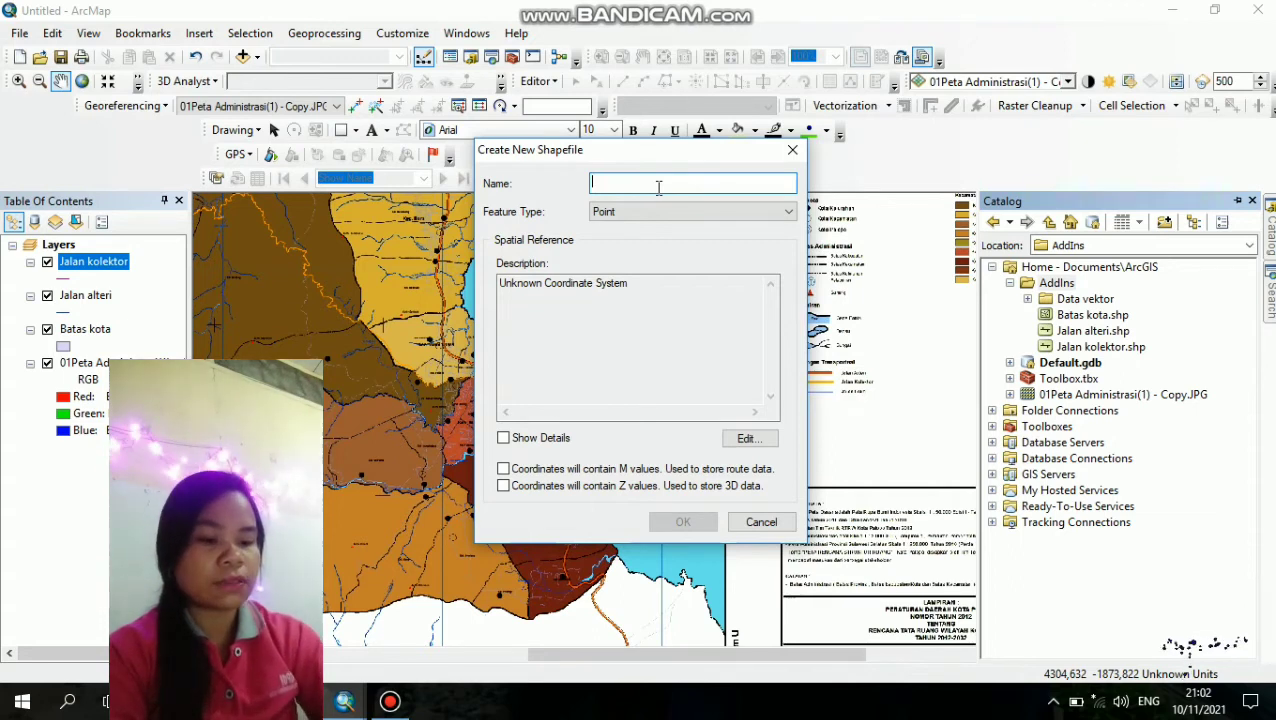
text(K)
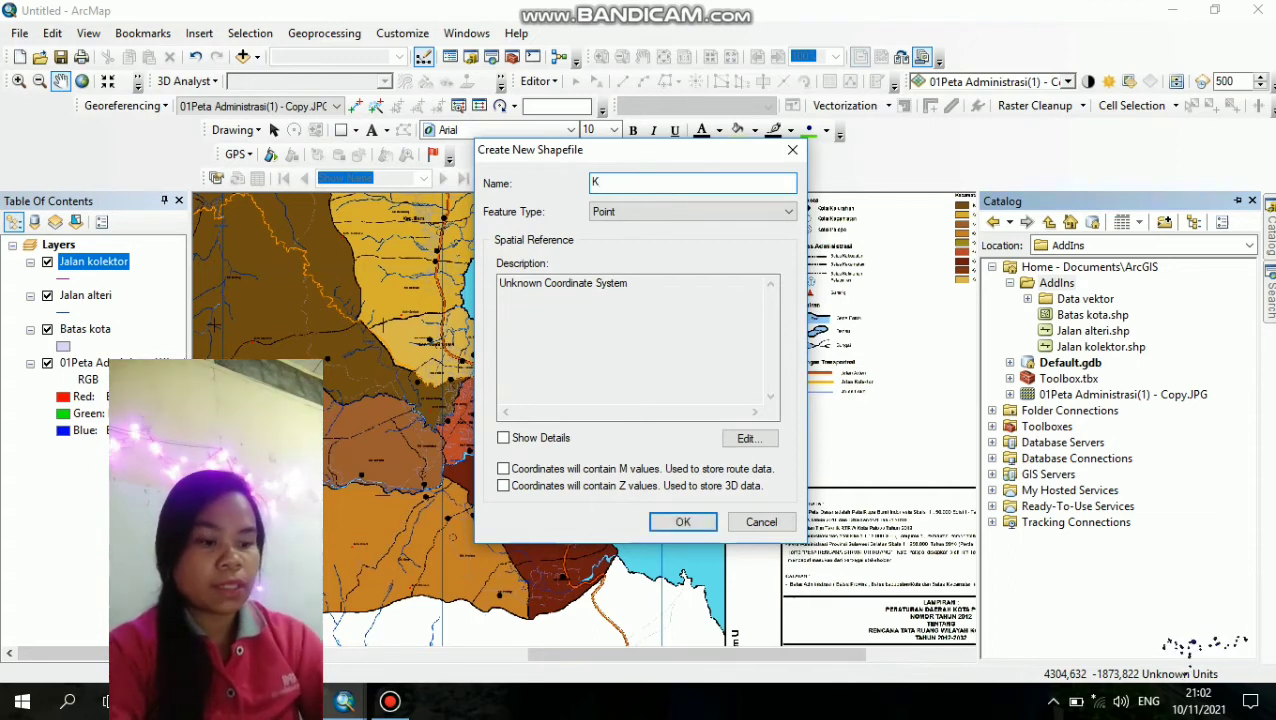
text(ota)
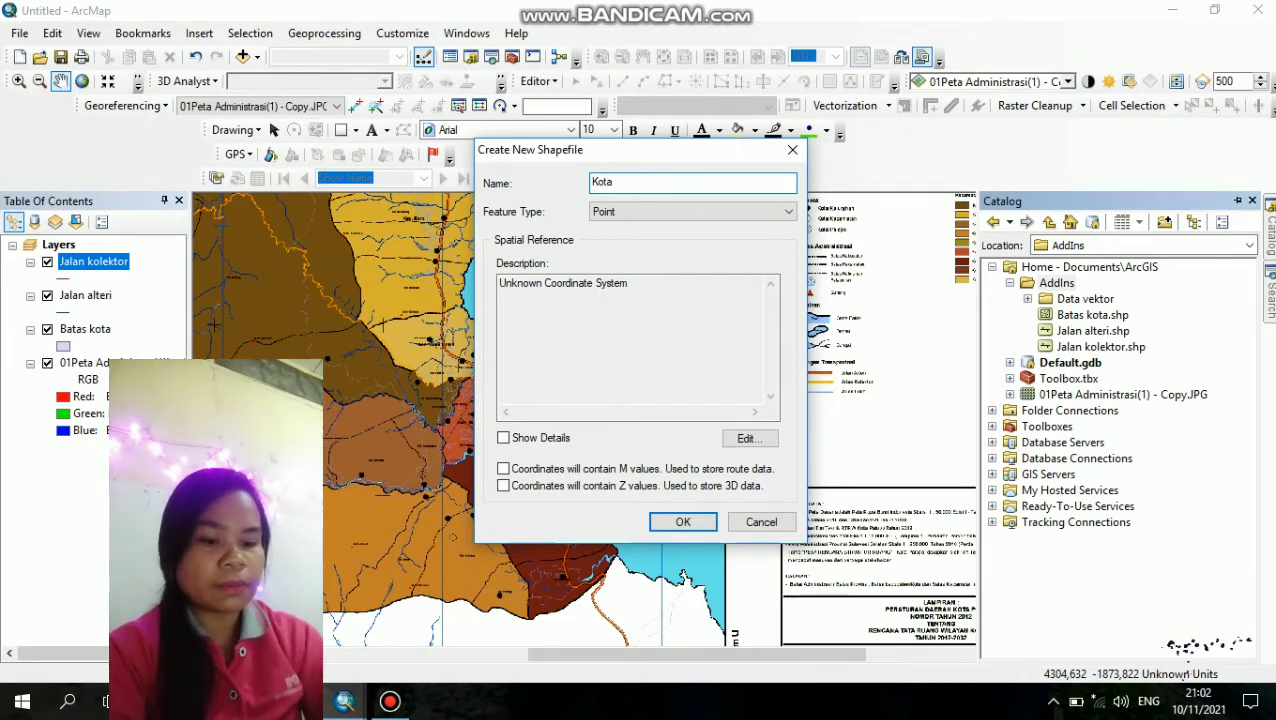
text( kecamata)
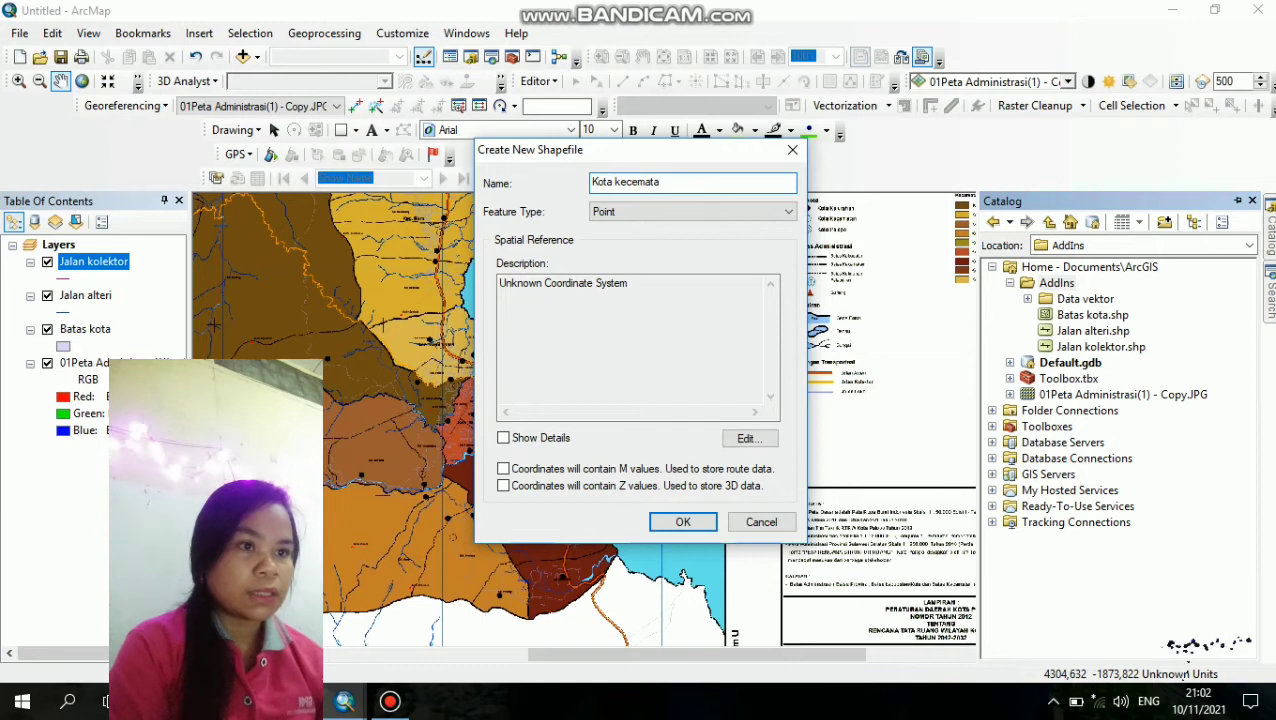
click(789, 211)
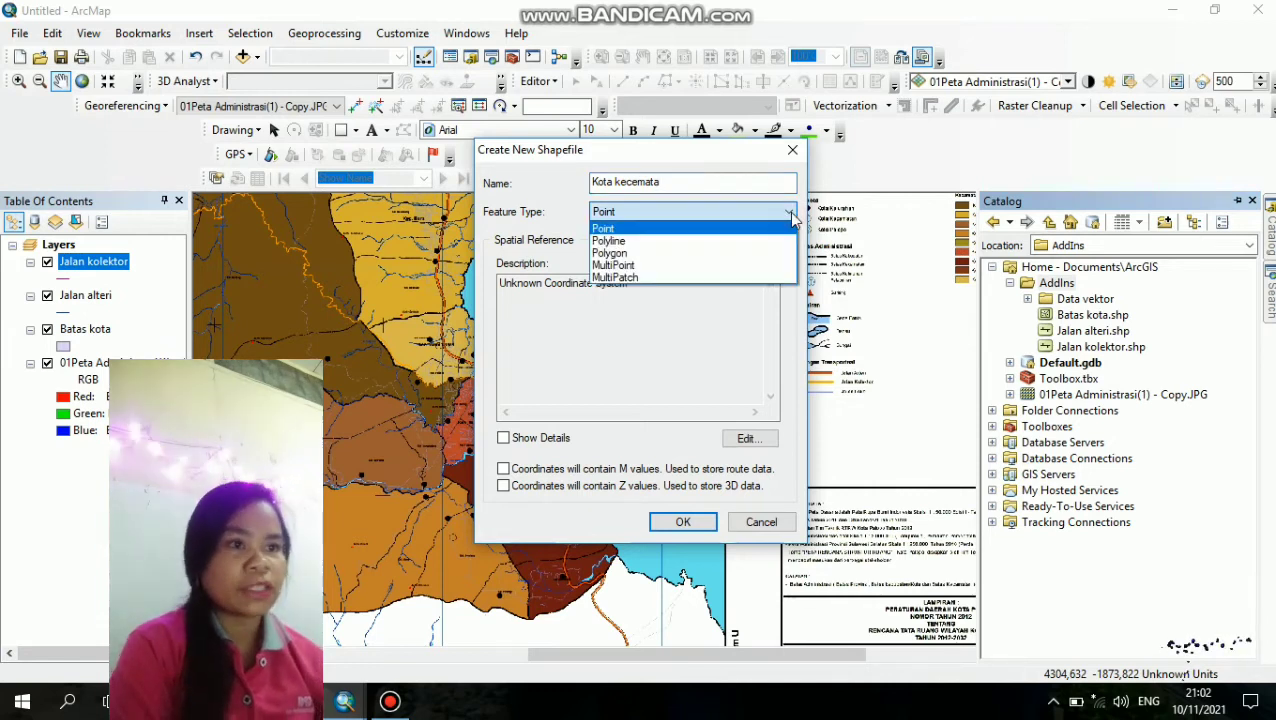
click(684, 229)
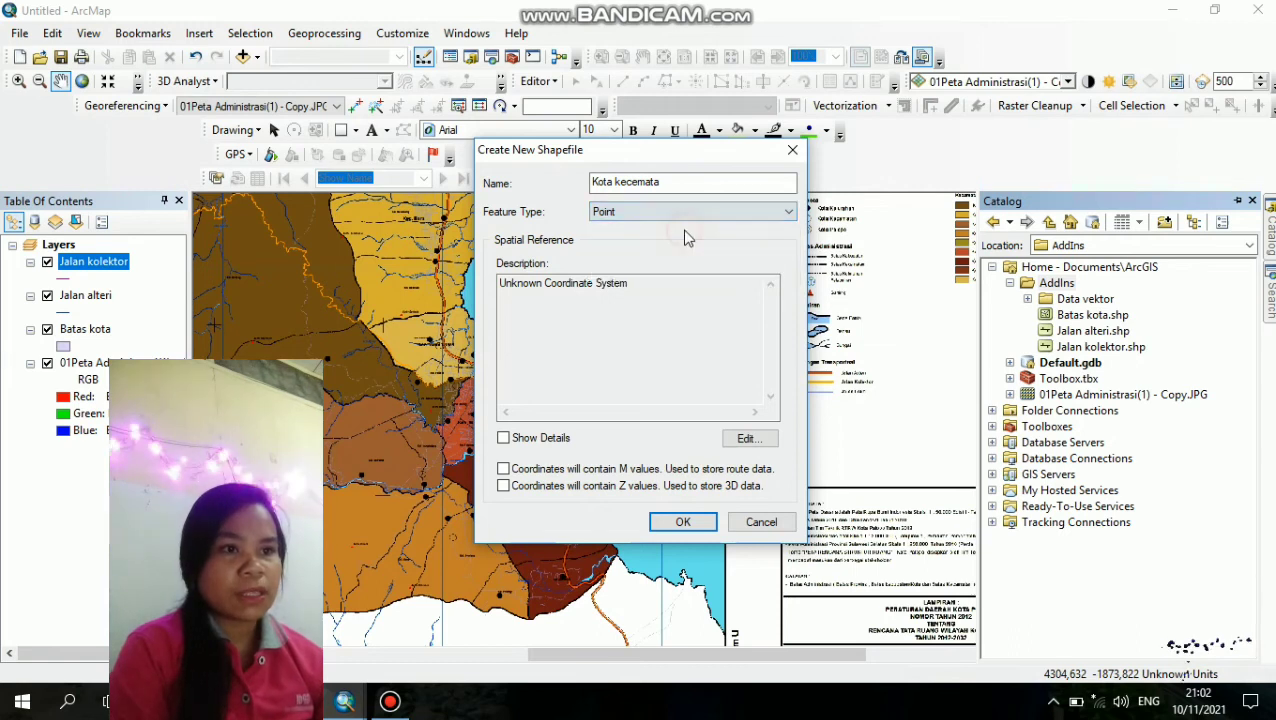
- Assign the geographic World coordinate system WGS 1984 to the Kota kecemata shapefile and create it
click(752, 438)
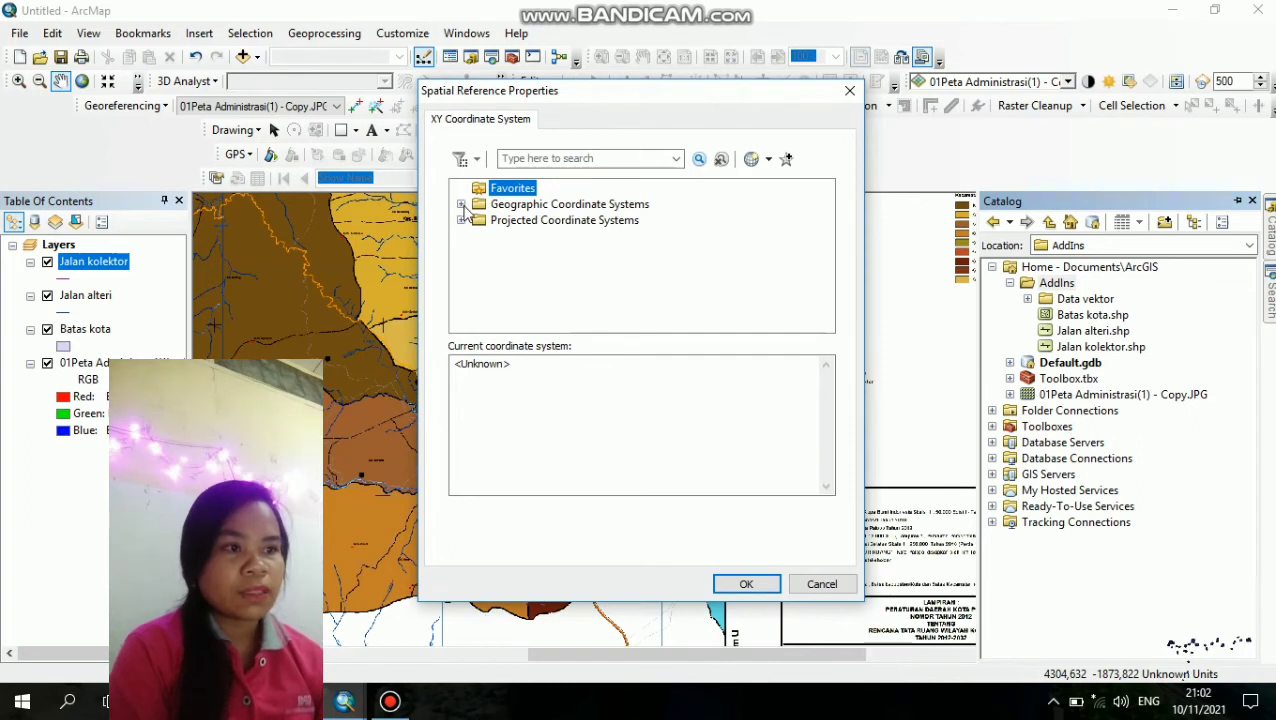
click(461, 205)
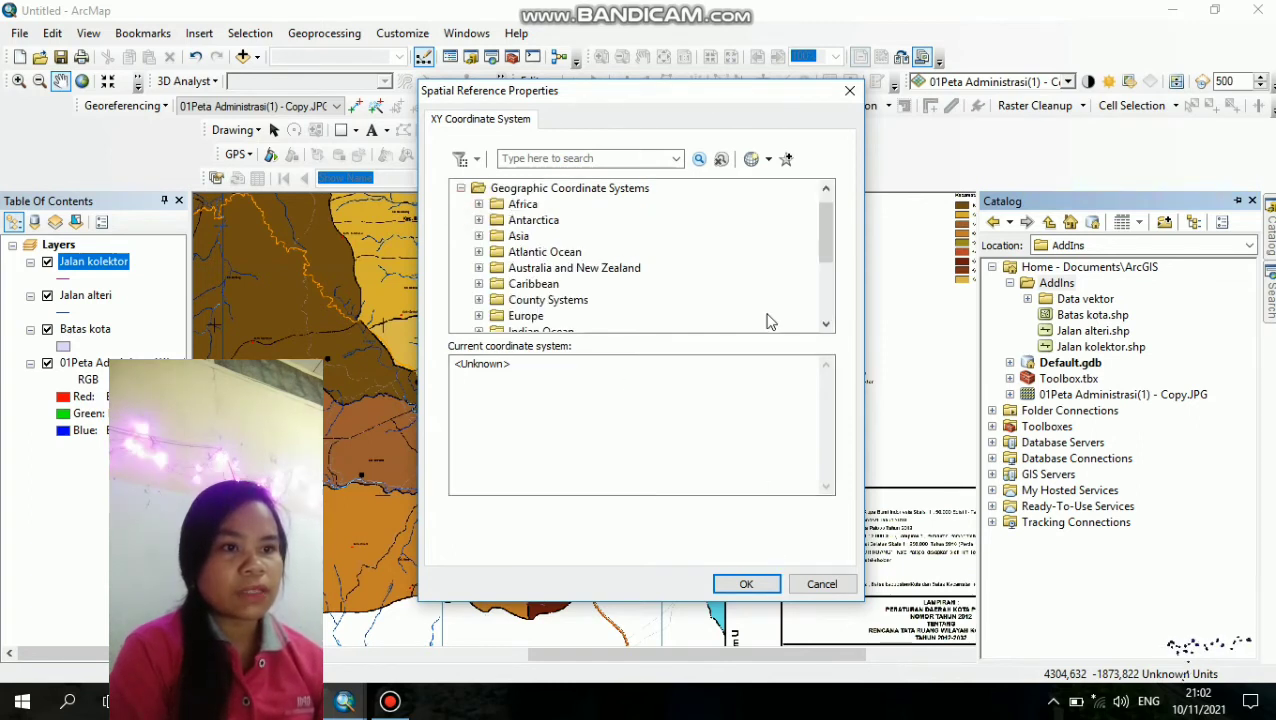
click(820, 257)
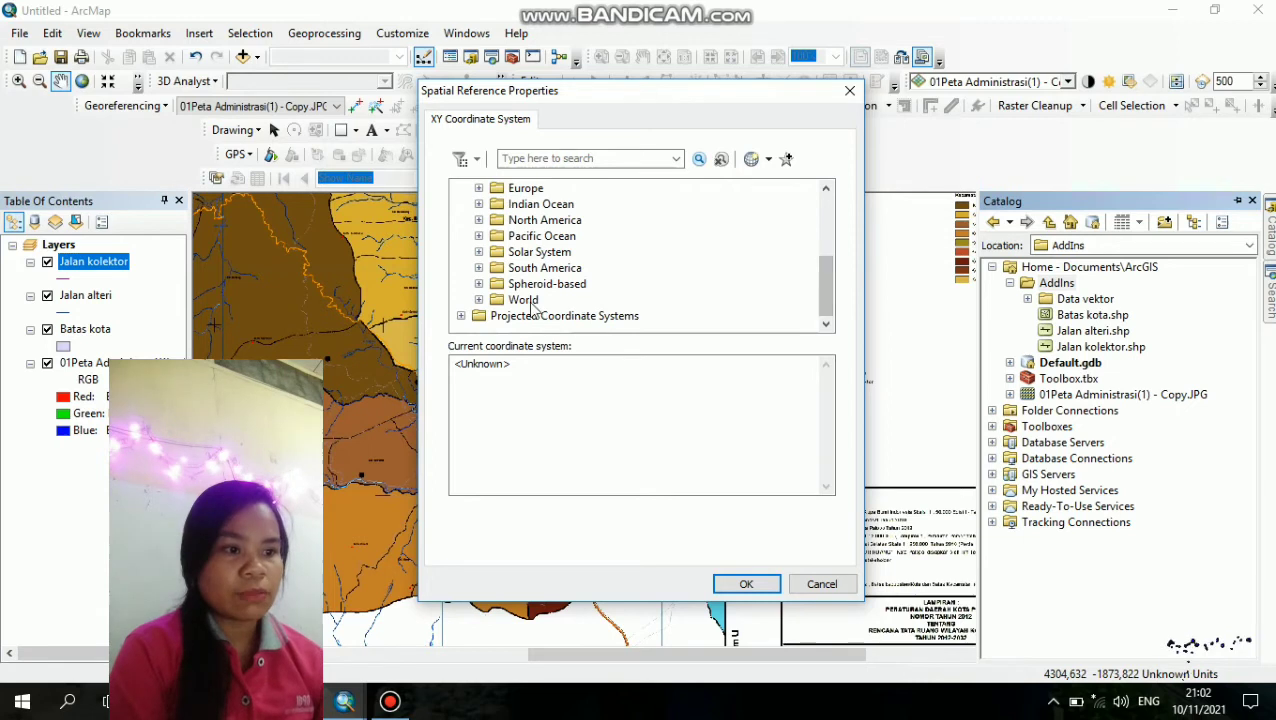
click(478, 301)
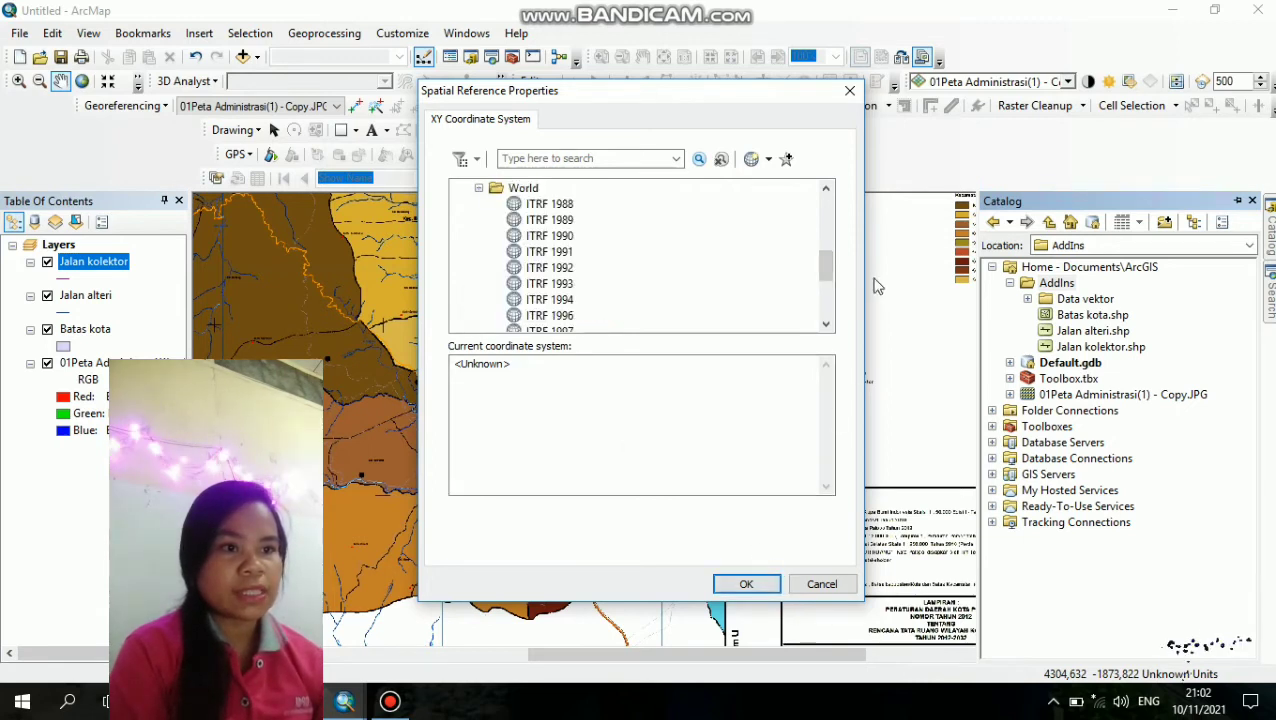
drag(826, 264, 826, 300)
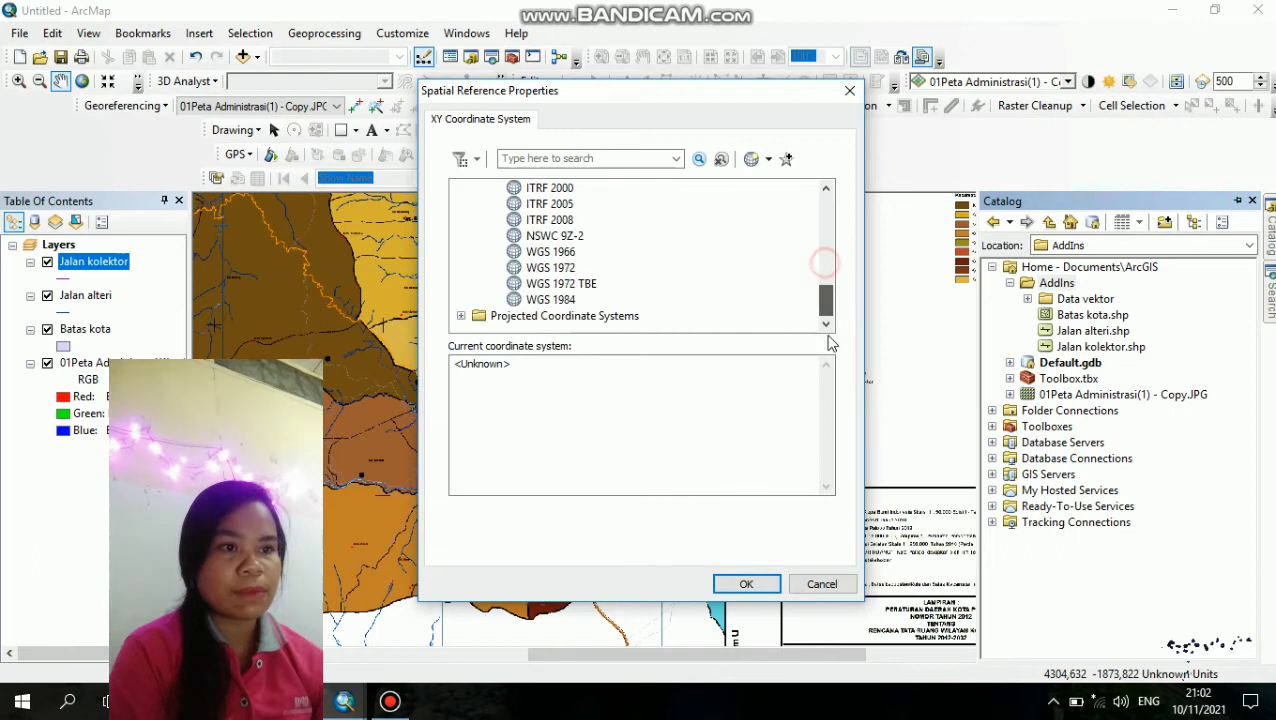
click(539, 301)
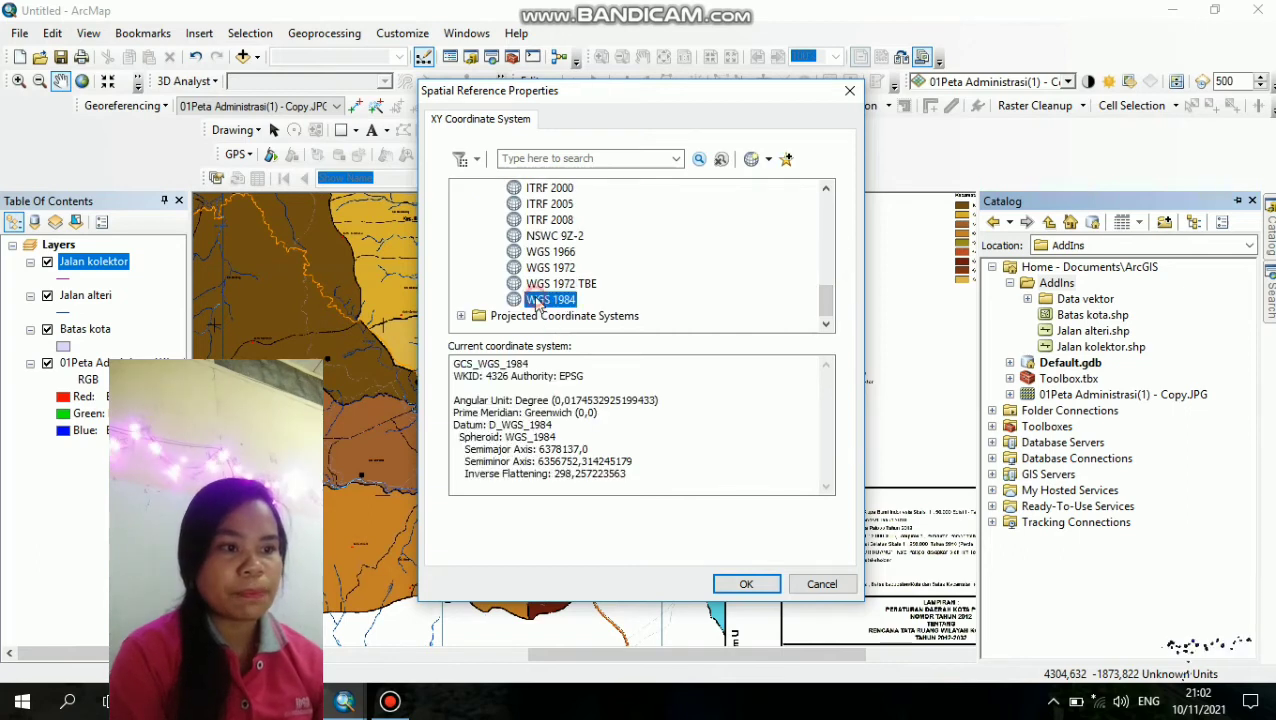
click(745, 585)
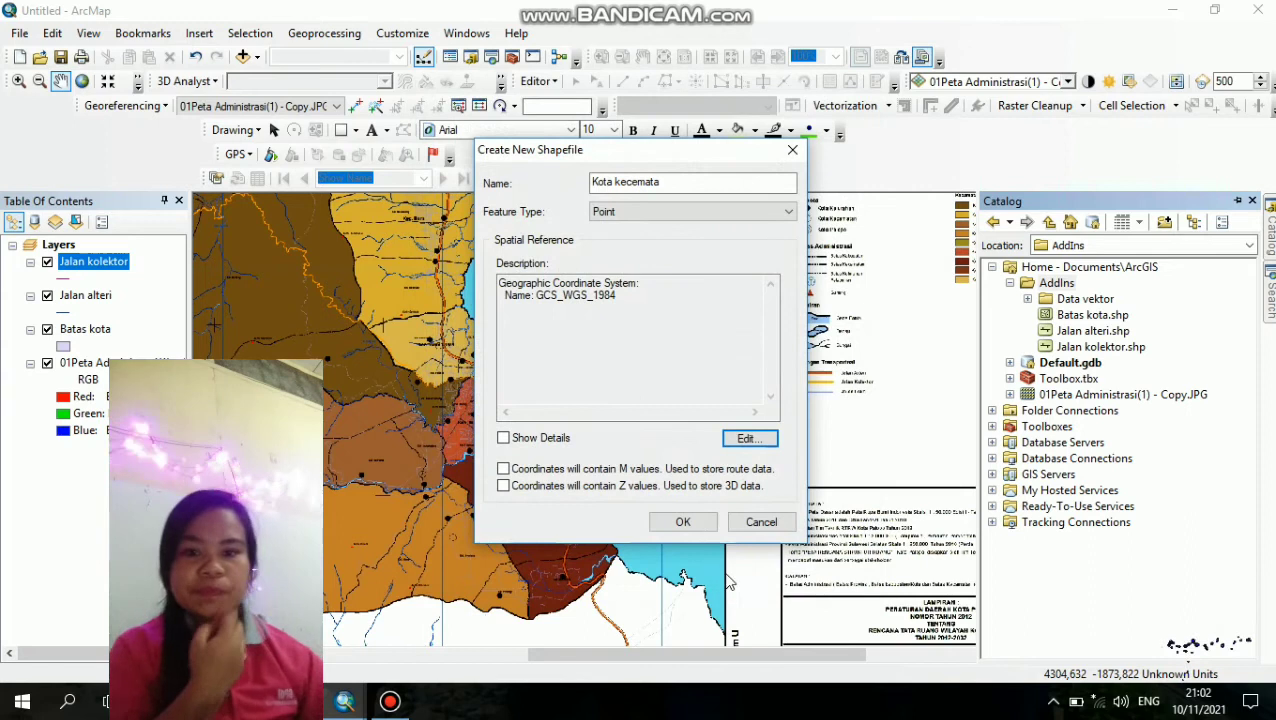
click(686, 520)
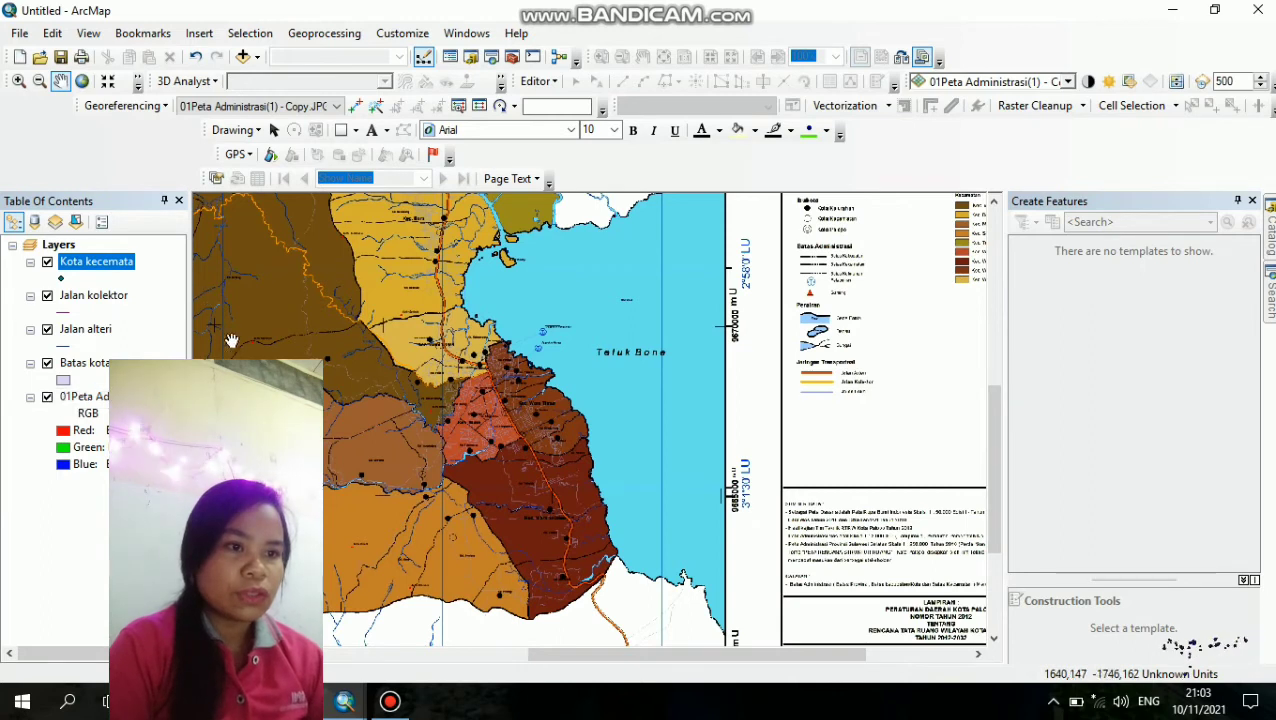
- Start an edit session for the Batas kota, Jalan alteri, Jalan kolektor and Kota kecemata layers
drag(445, 310, 509, 306)
drag(558, 430, 532, 360)
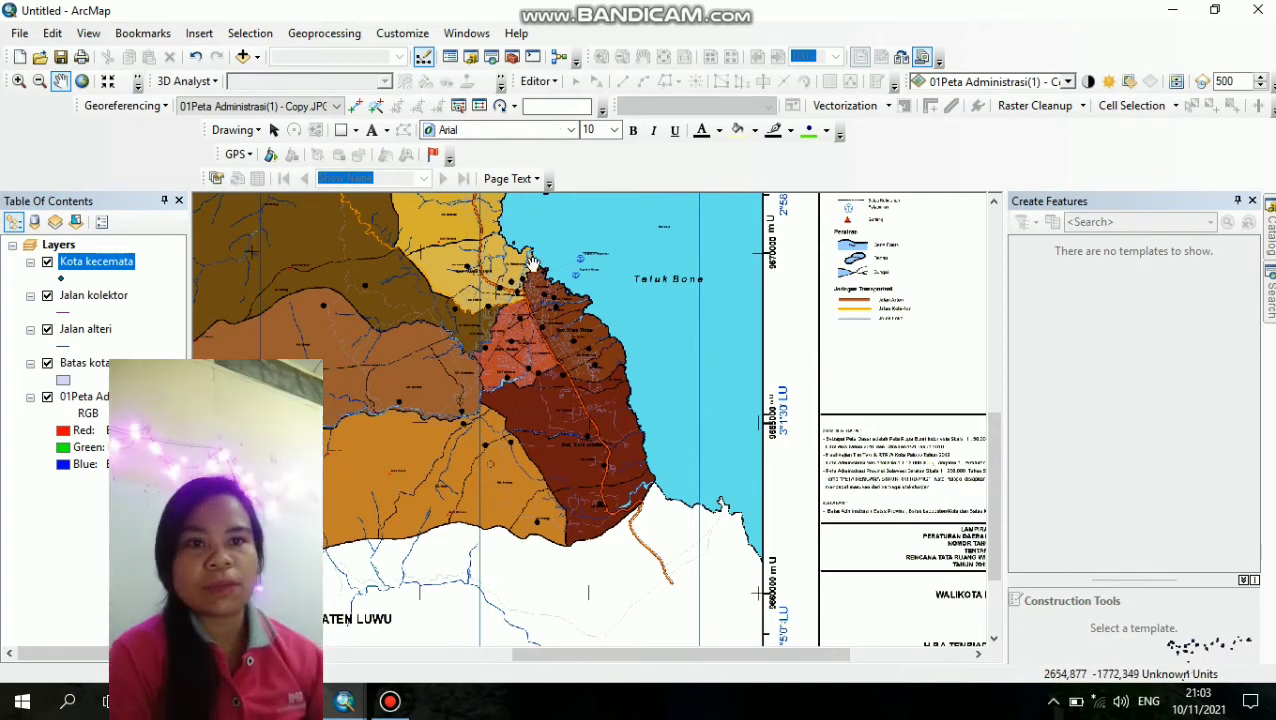
drag(457, 308, 529, 324)
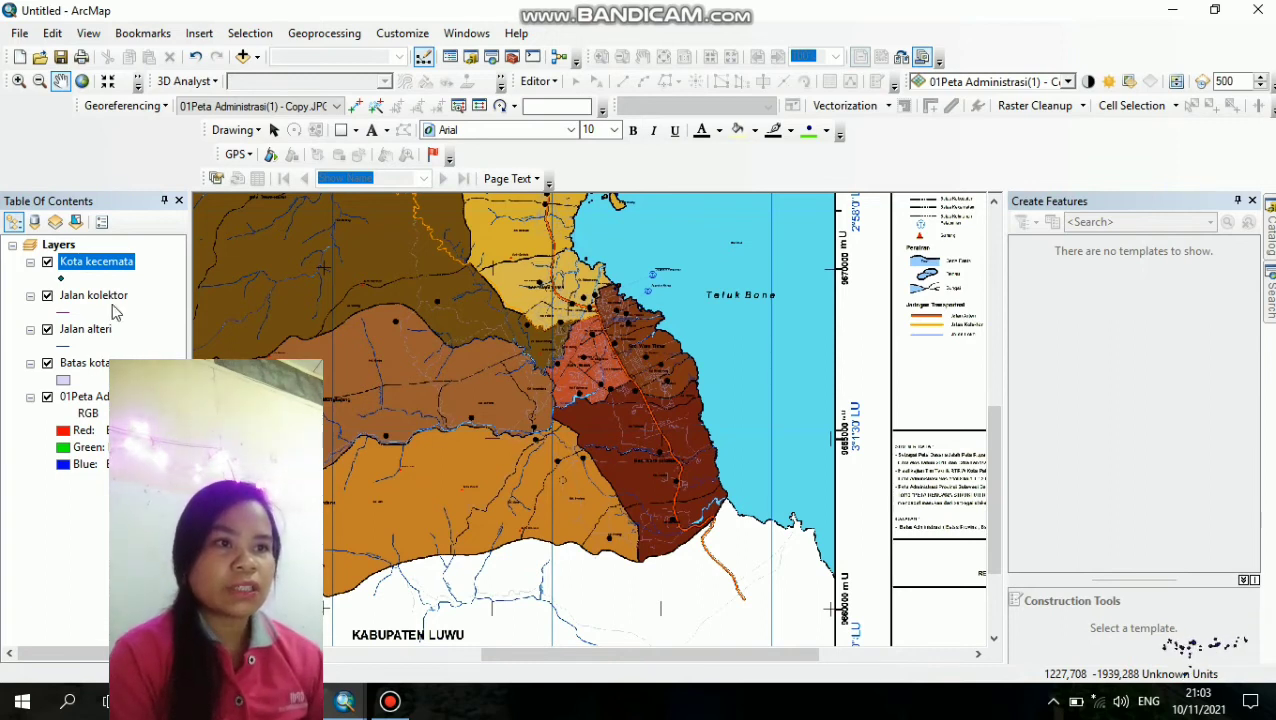
click(556, 83)
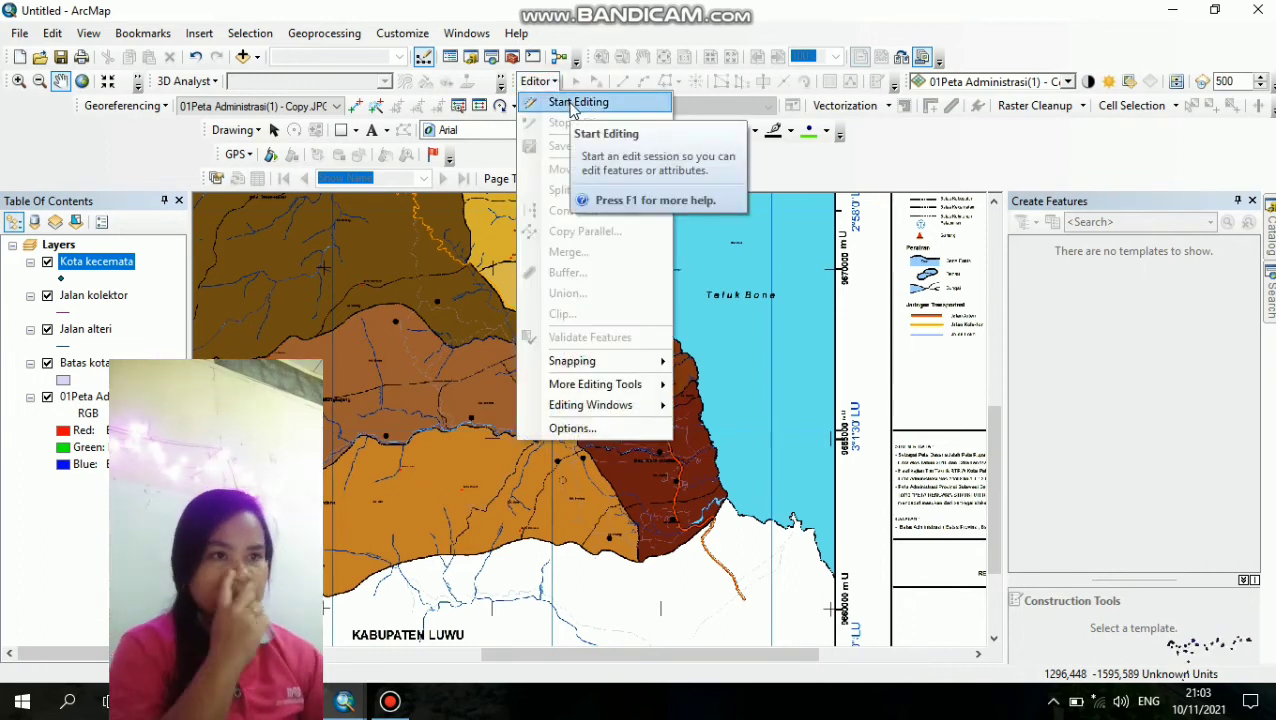
click(573, 104)
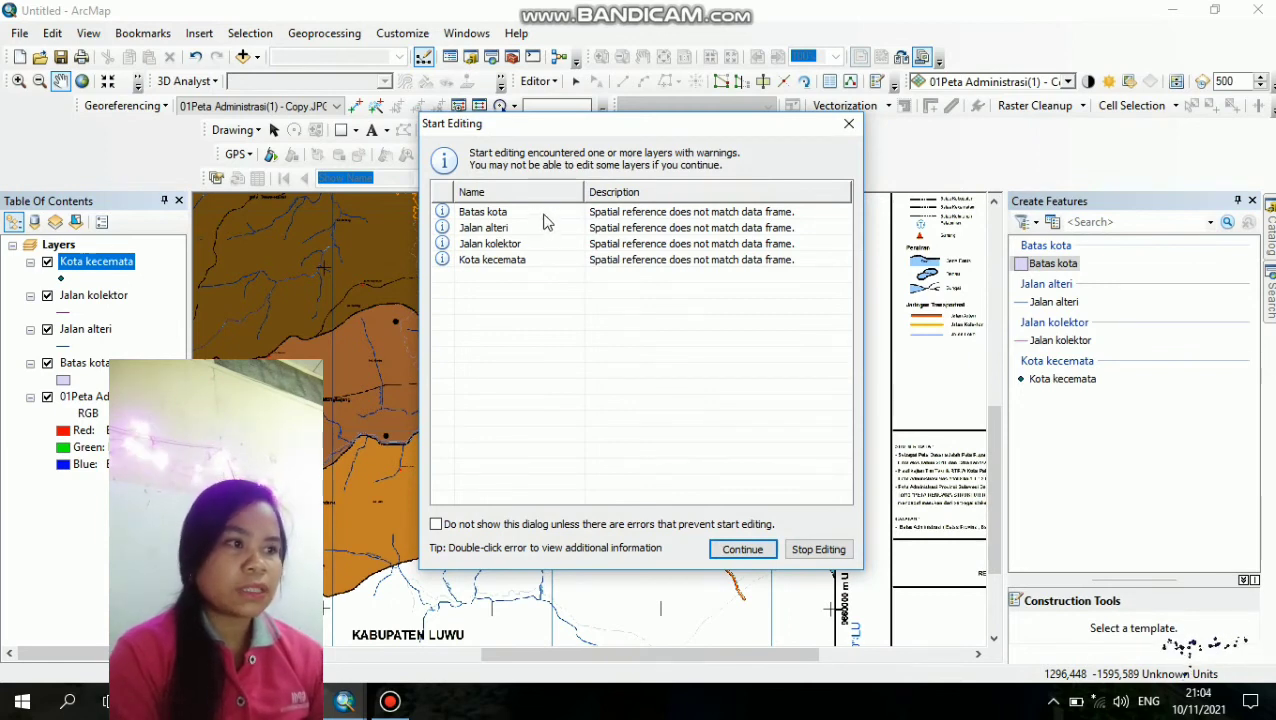
click(540, 216)
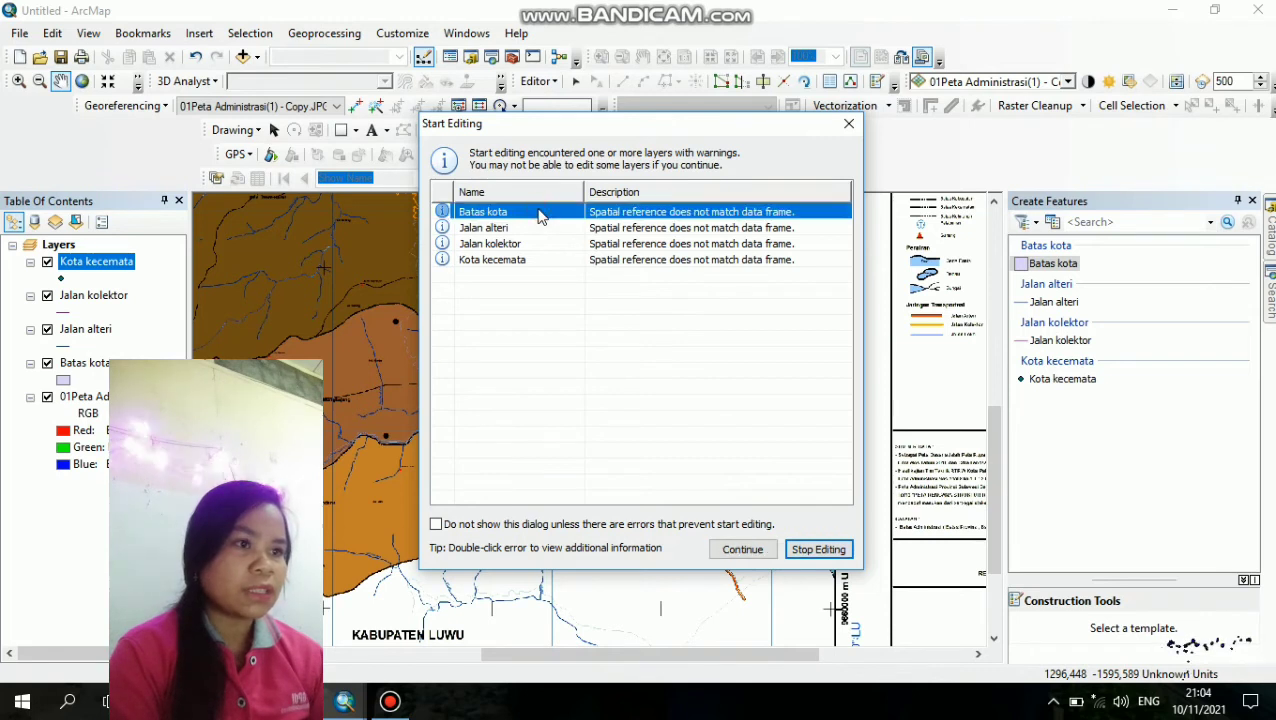
click(1028, 267)
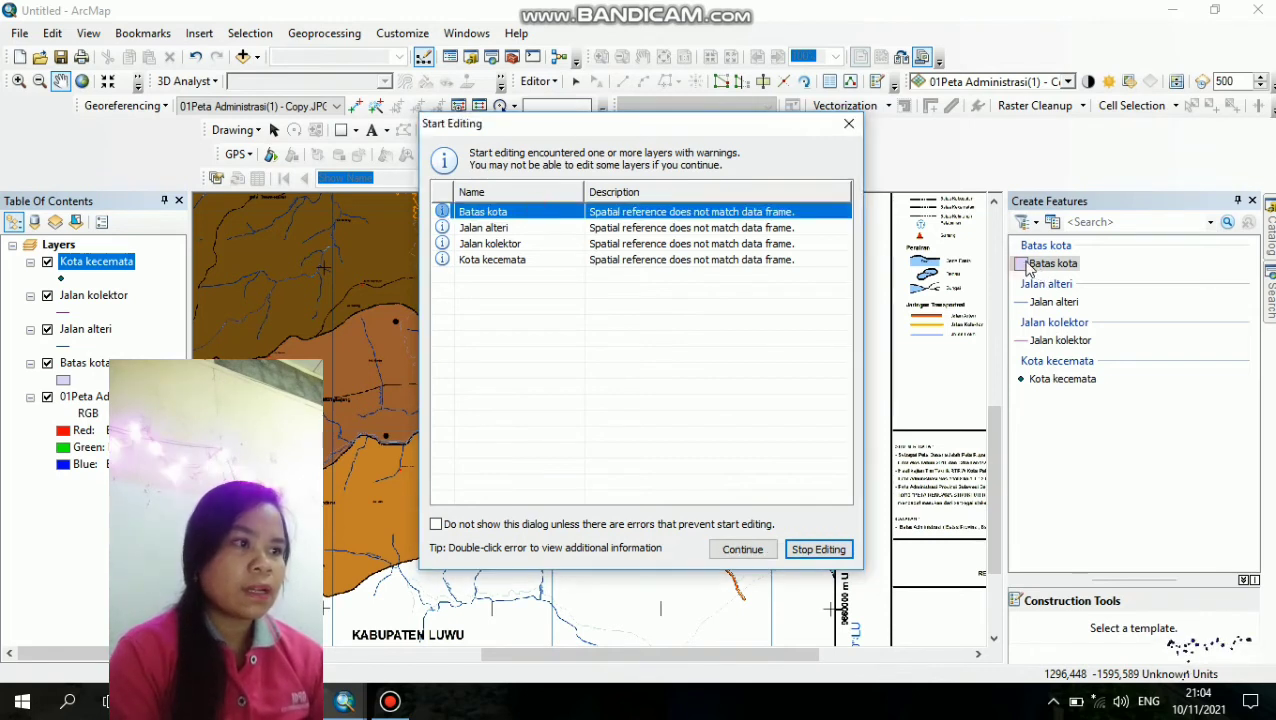
click(849, 128)
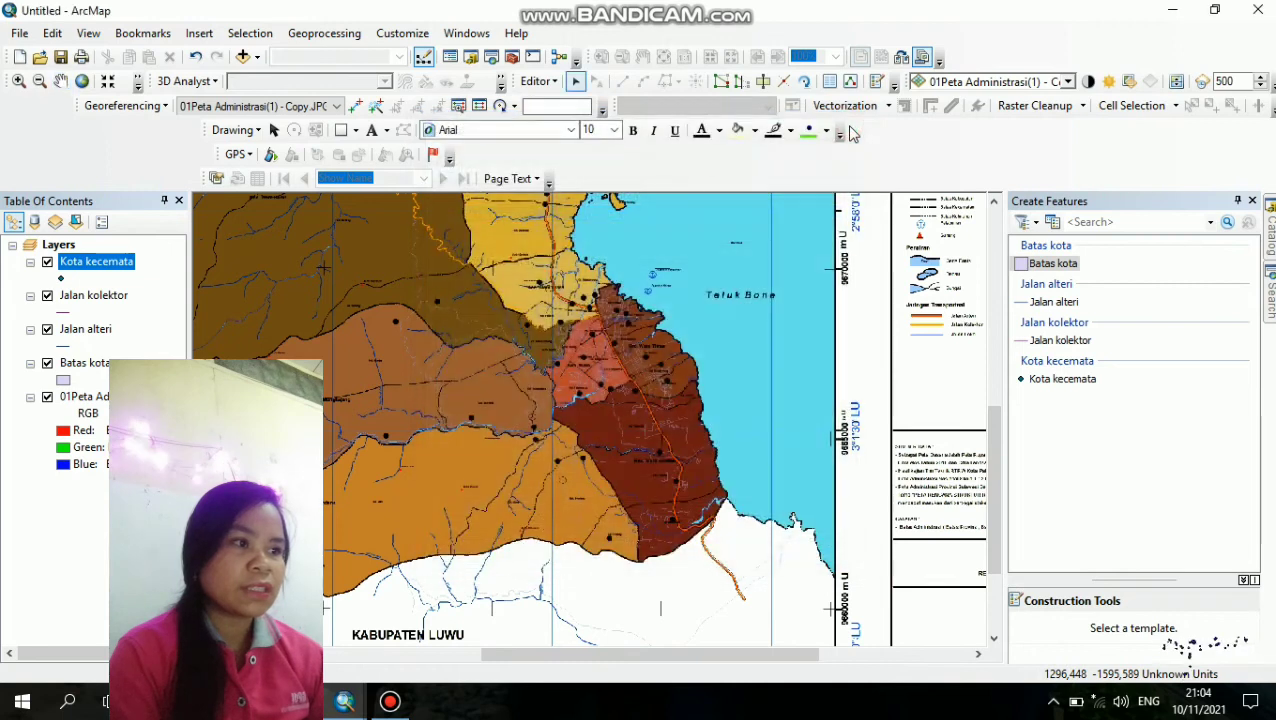
- Begin a Batas kota polygon with the Polygon tool, placing its first vertex inside the light brown district west of the red district
click(1030, 266)
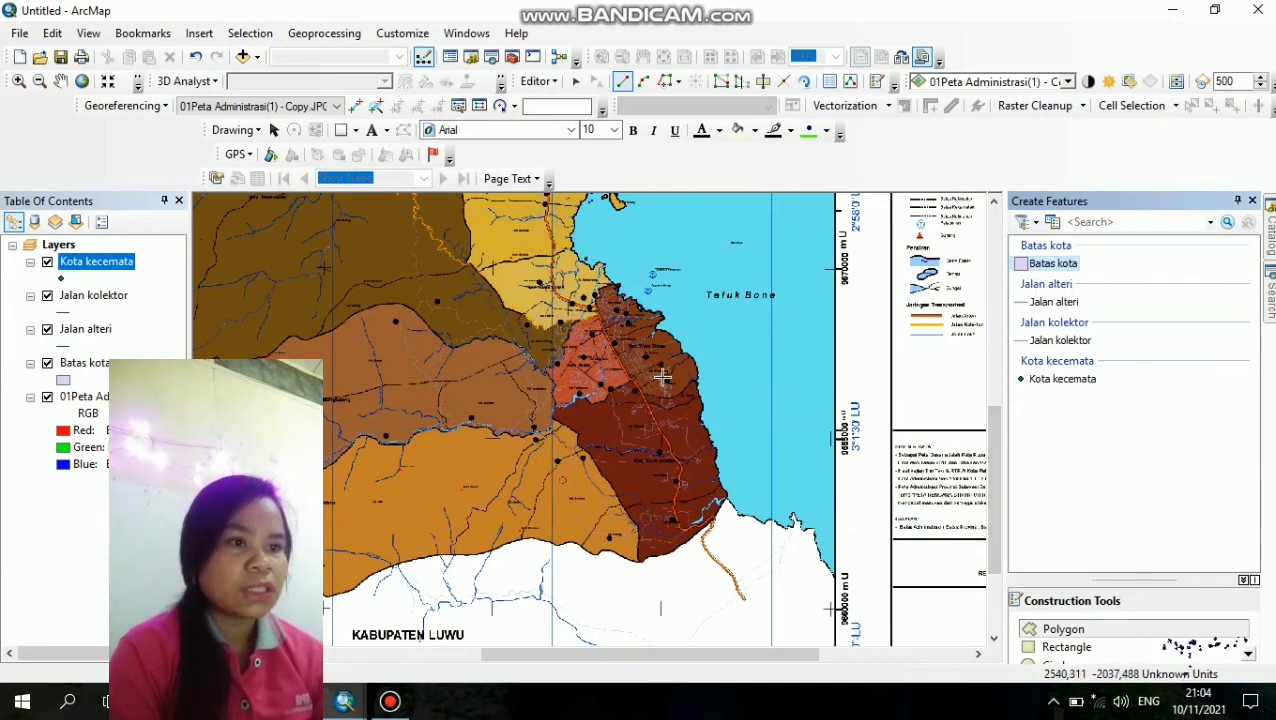
click(485, 359)
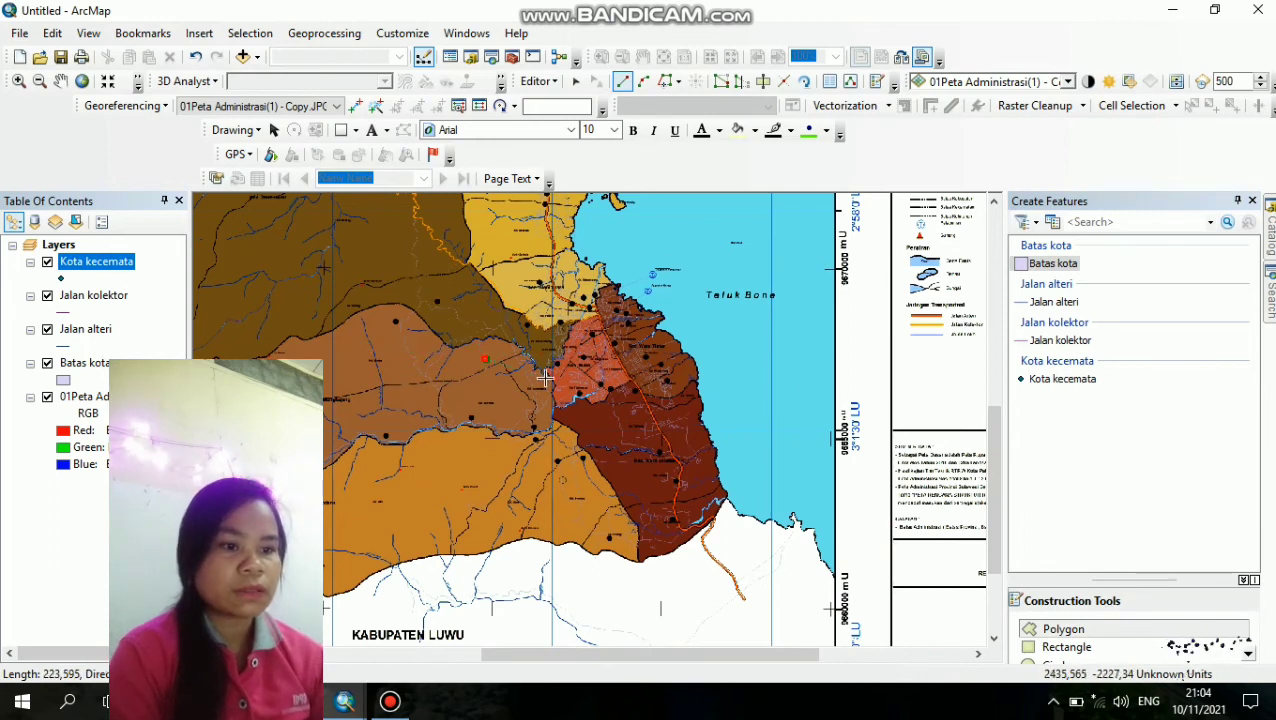
drag(527, 654, 390, 675)
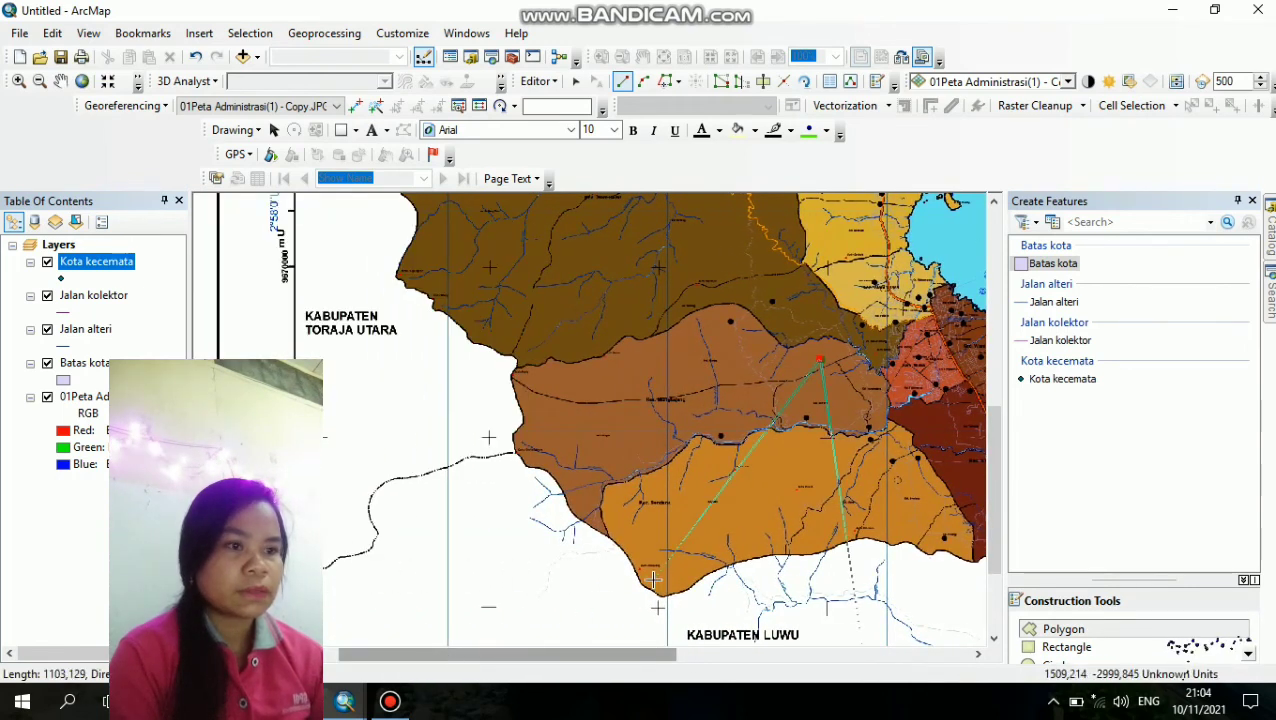
drag(997, 474, 992, 364)
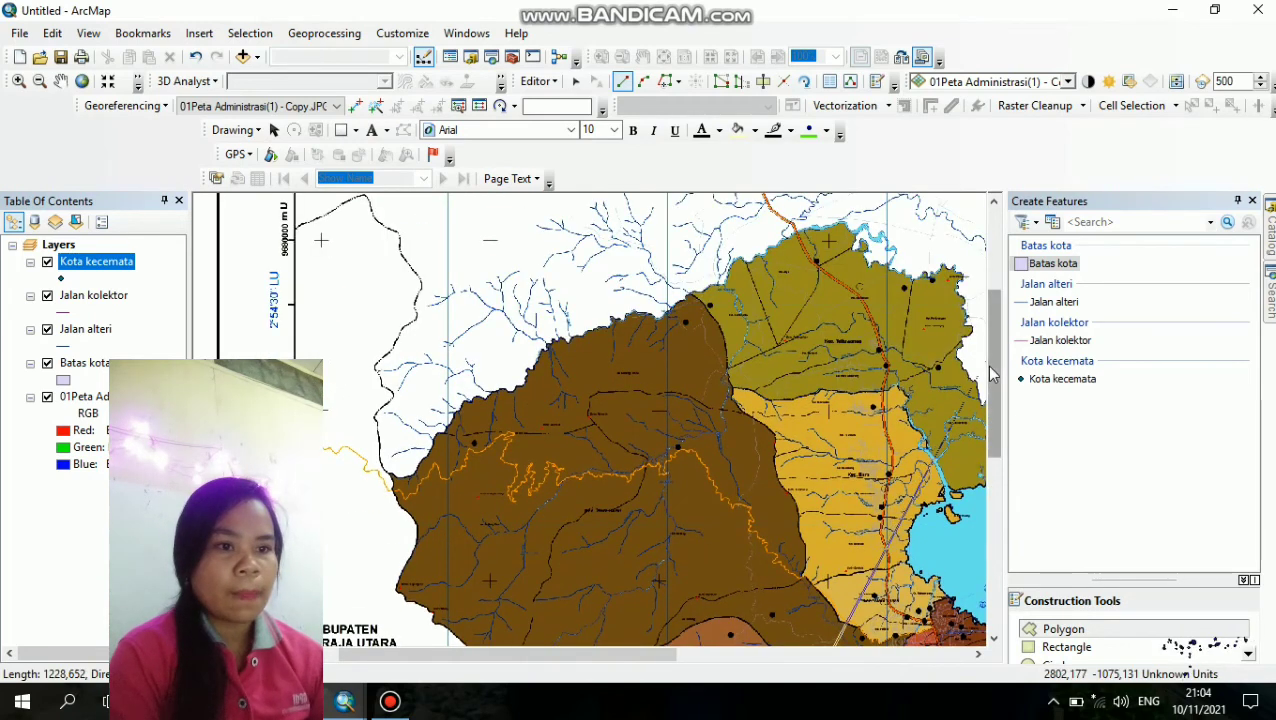